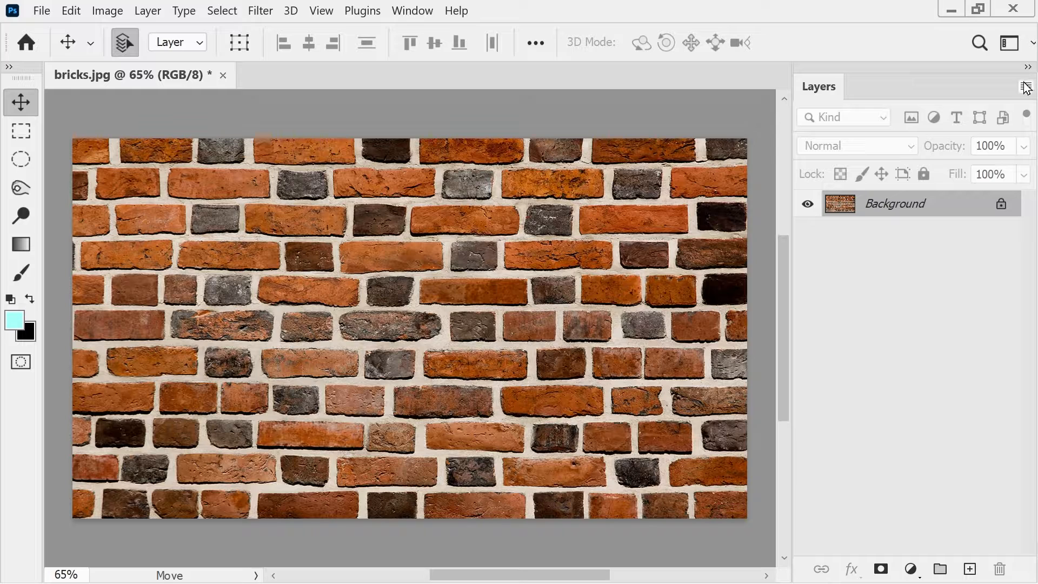
- Set the layer thumbnails to the largest size in the Layers Panel Options
{"action": "left_click", "coordinate": [1025, 89]}
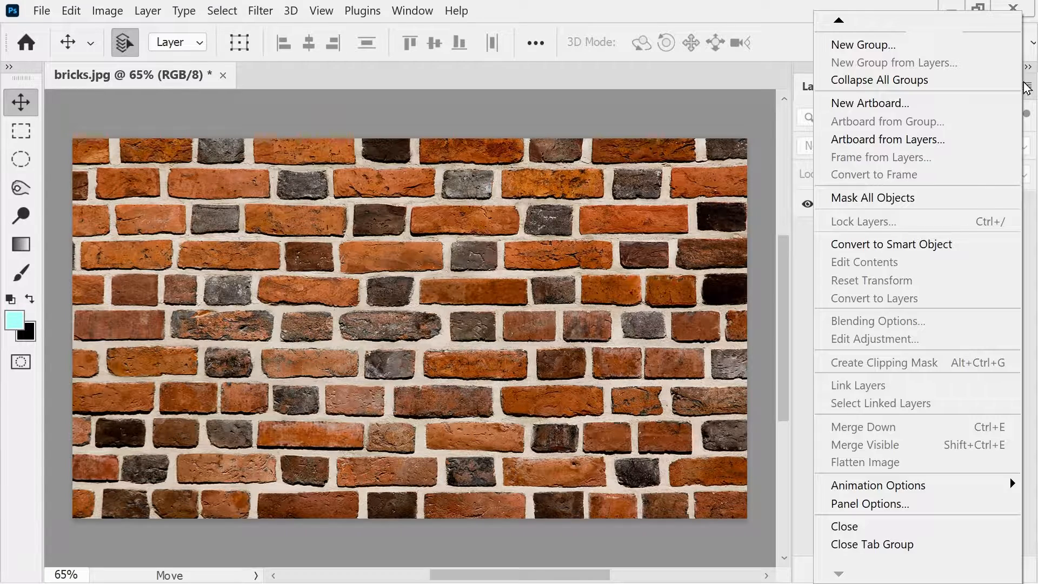
{"action": "left_click", "coordinate": [851, 506]}
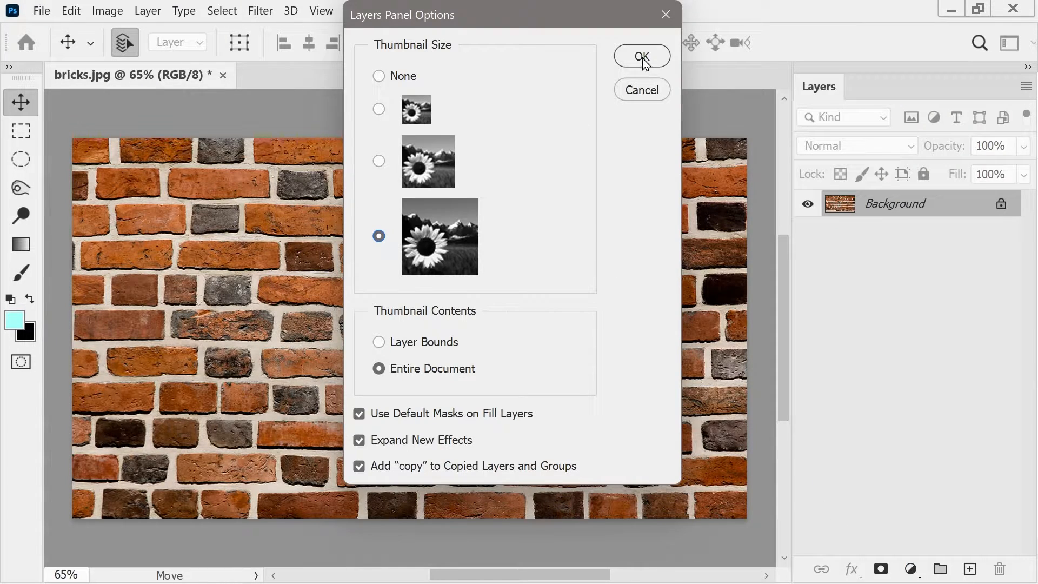
{"action": "left_click", "coordinate": [642, 56]}
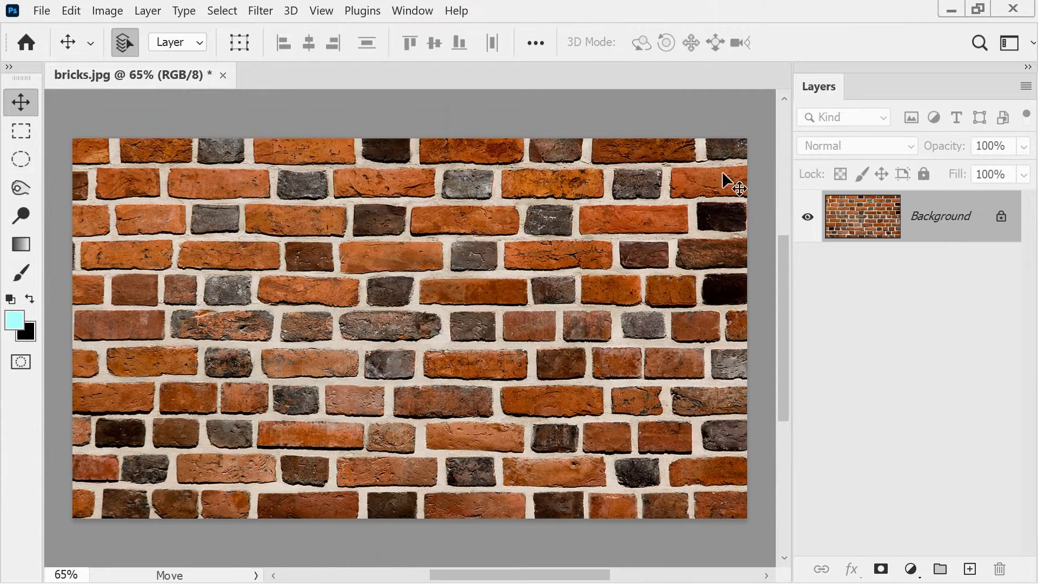
- Convert the locked Background into a regular layer and rename it Bricks
{"action": "double_click", "coordinate": [926, 226]}
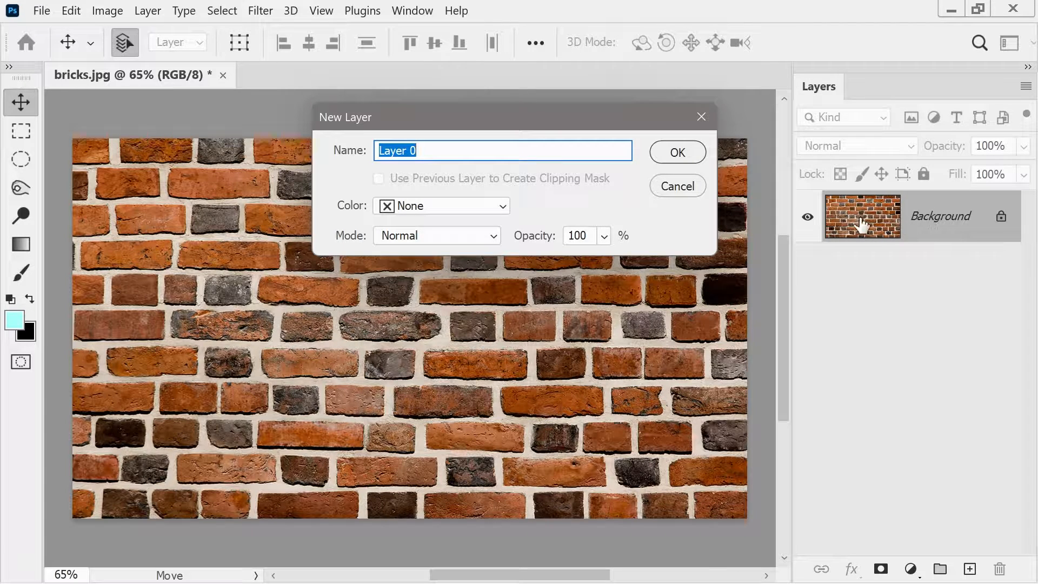
{"action": "left_click", "coordinate": [660, 153]}
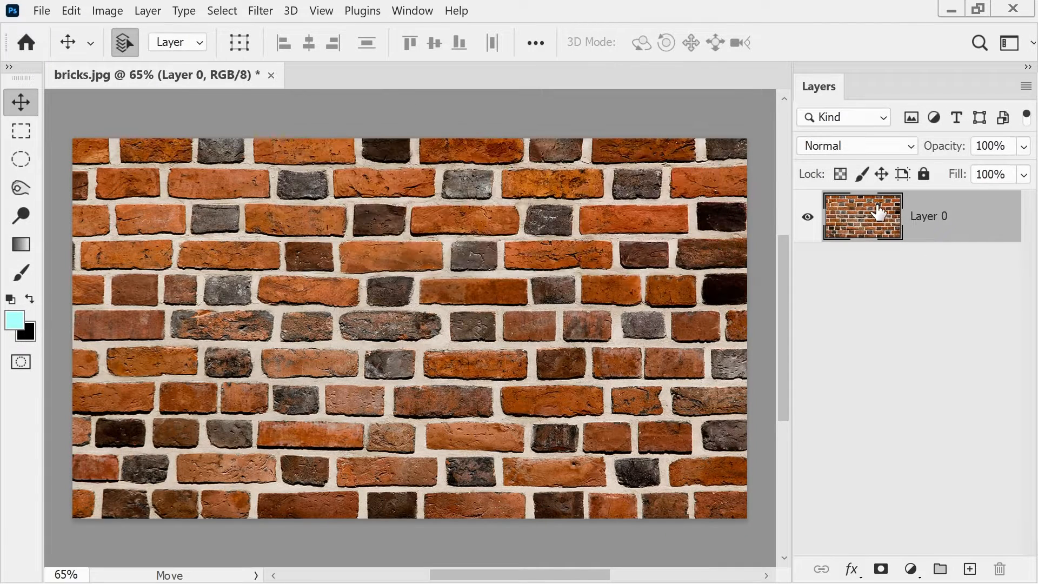
{"action": "double_click", "coordinate": [932, 216]}
{"action": "type", "text": "Bricks"}
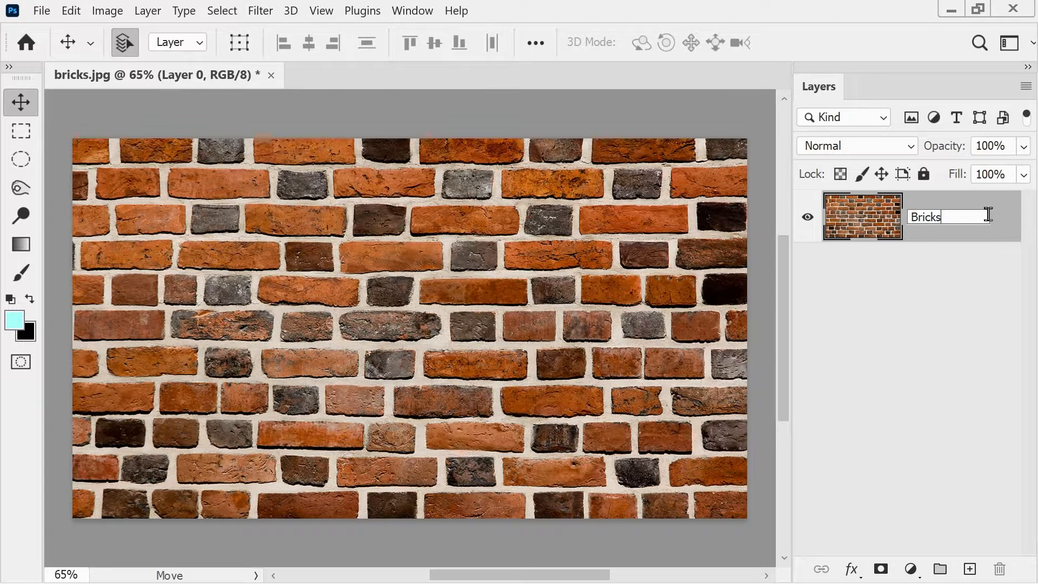
{"action": "key", "text": "Return"}
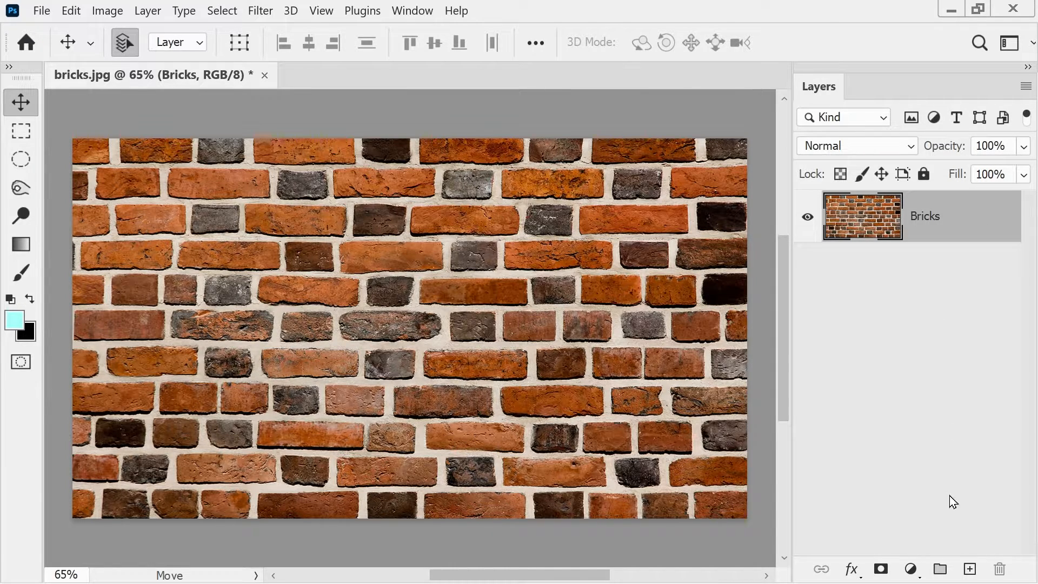
- Add a new empty layer beneath the Bricks layer and hide the Bricks layer
{"action": "left_click", "coordinate": [970, 569]}
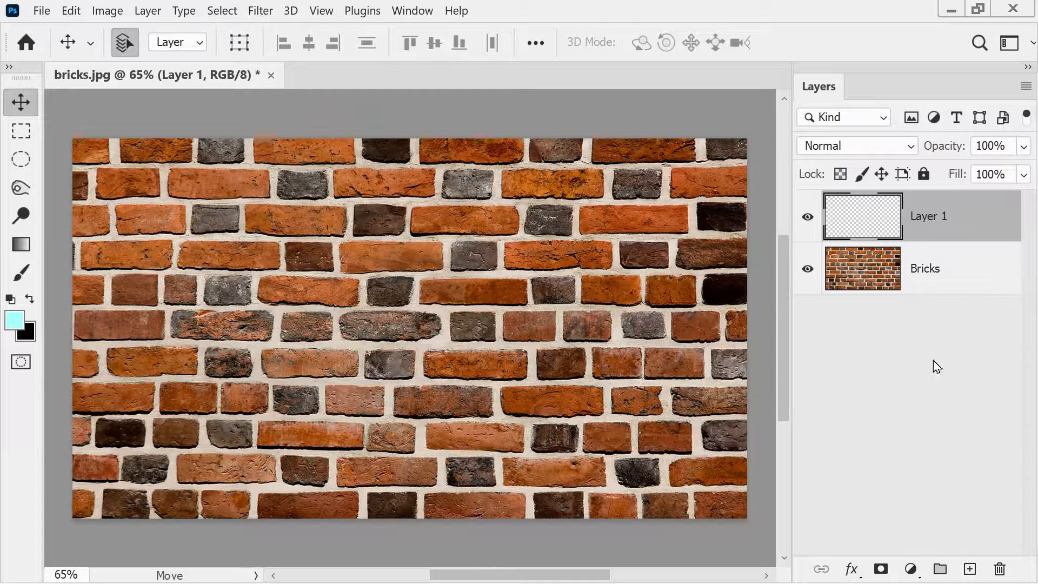
{"action": "key", "text": "ctrl+z"}
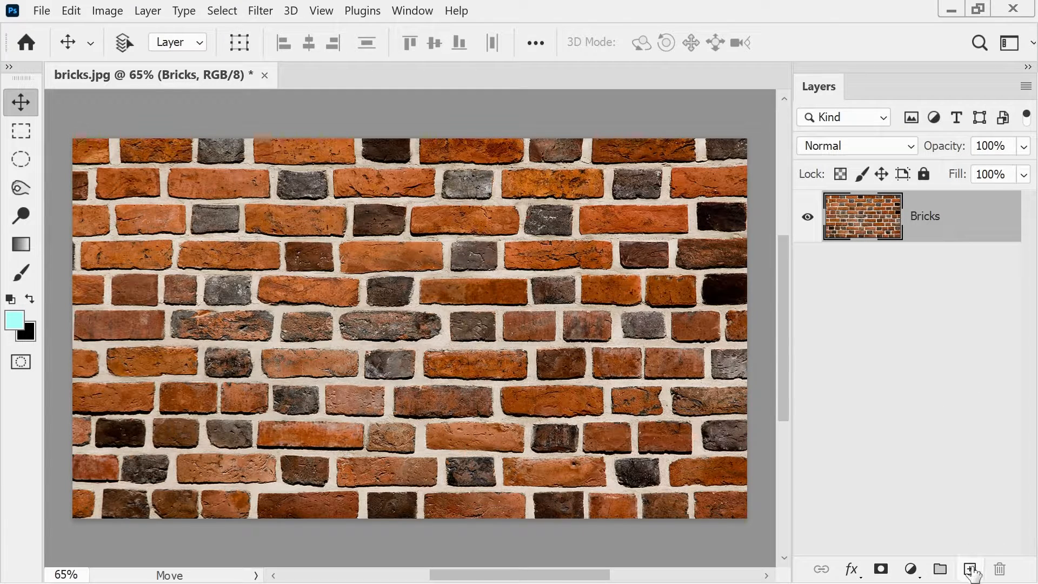
{"action": "left_click", "coordinate": [970, 569], "text": "ctrl"}
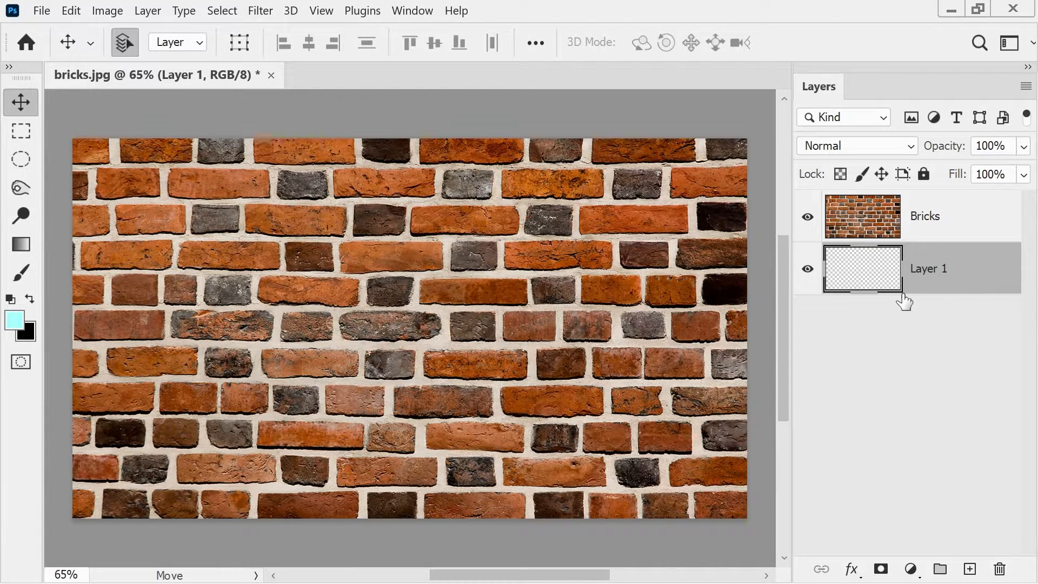
{"action": "left_click", "coordinate": [808, 216]}
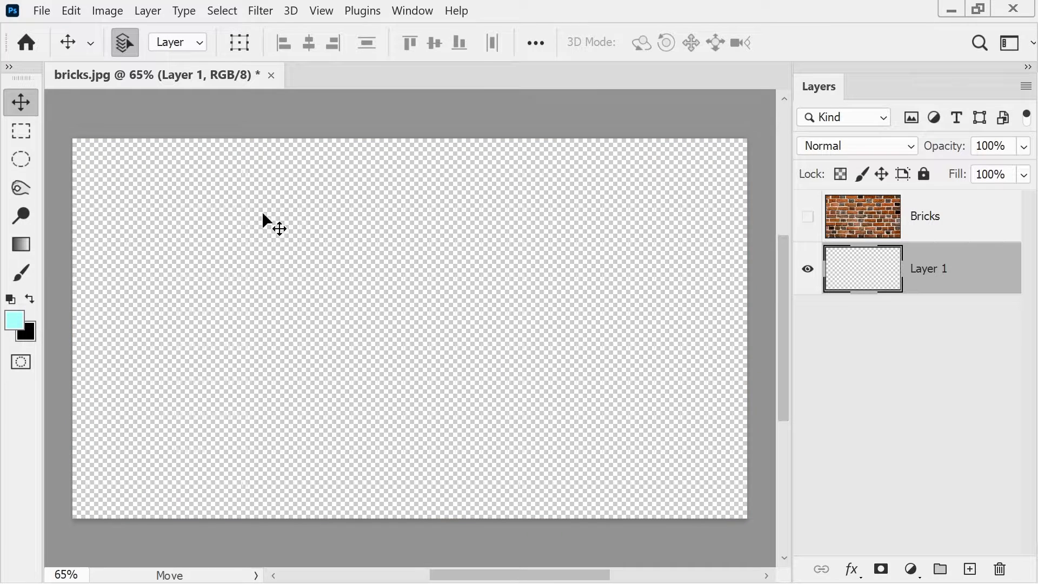
- Fill the empty layer with a radial Black, White gradient running from the canvas centre out to its right edge
{"action": "left_click", "coordinate": [28, 247]}
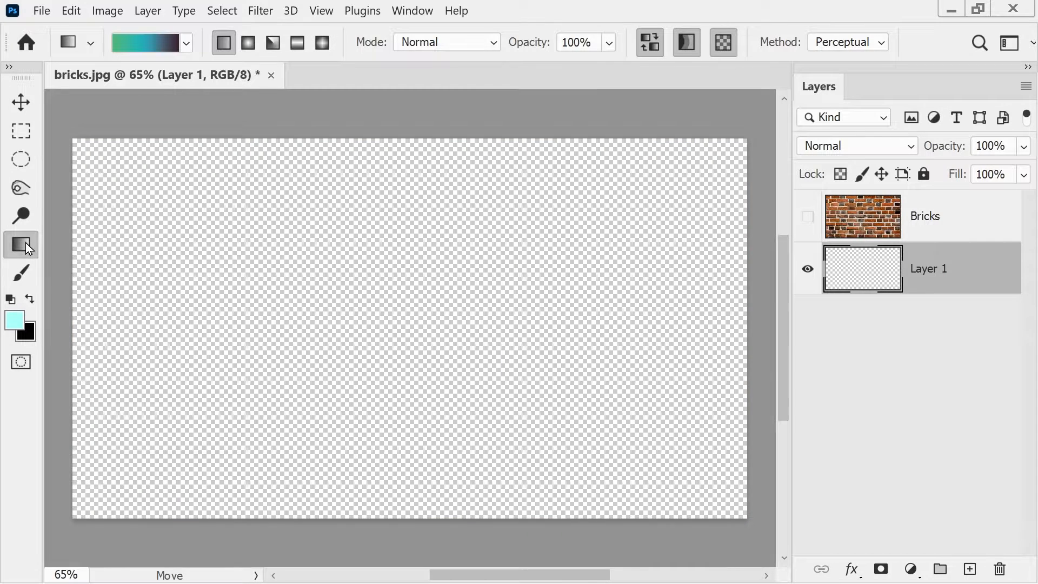
{"action": "left_click", "coordinate": [189, 47]}
{"action": "left_click", "coordinate": [48, 79]}
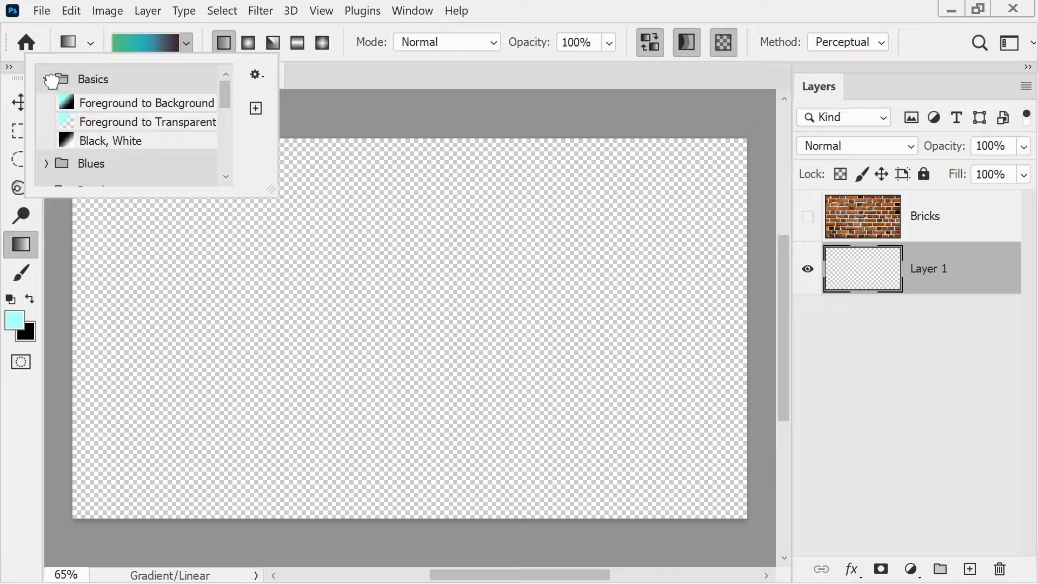
{"action": "left_click", "coordinate": [103, 143]}
{"action": "left_click", "coordinate": [526, 3]}
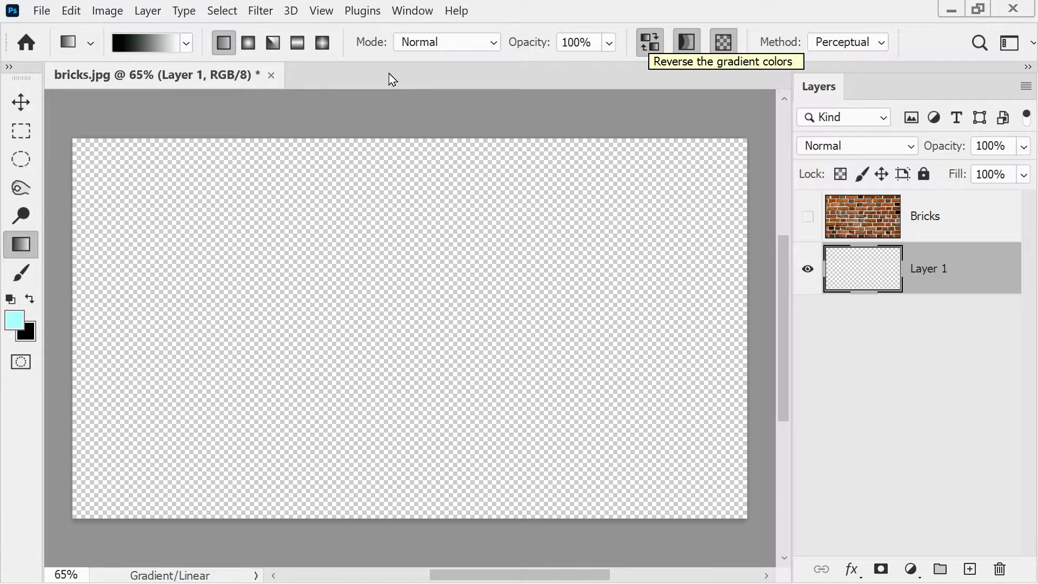
{"action": "left_click", "coordinate": [250, 47]}
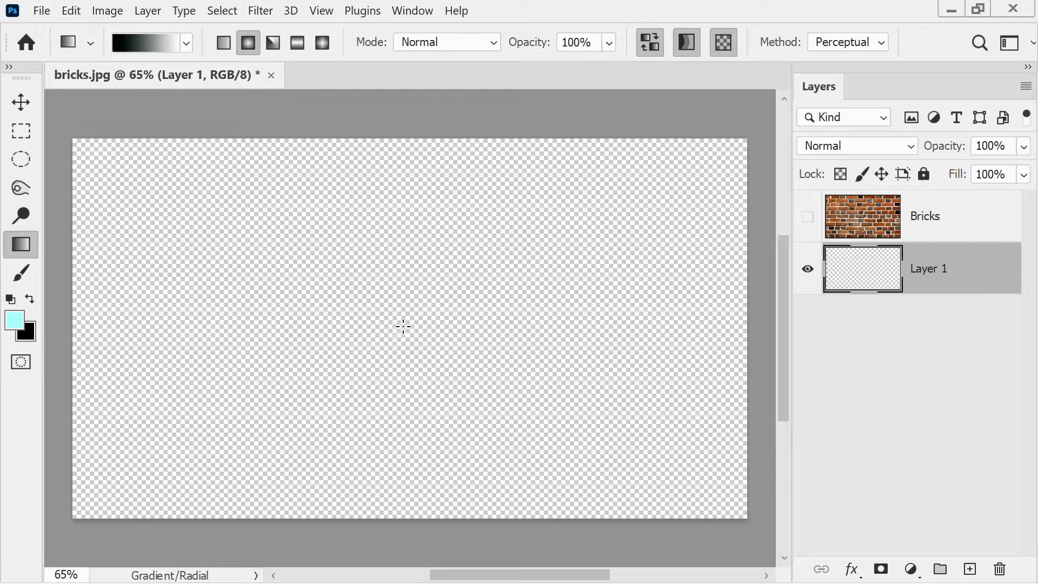
{"action": "left_click_drag", "start_coordinate": [403, 326], "coordinate": [744, 329]}
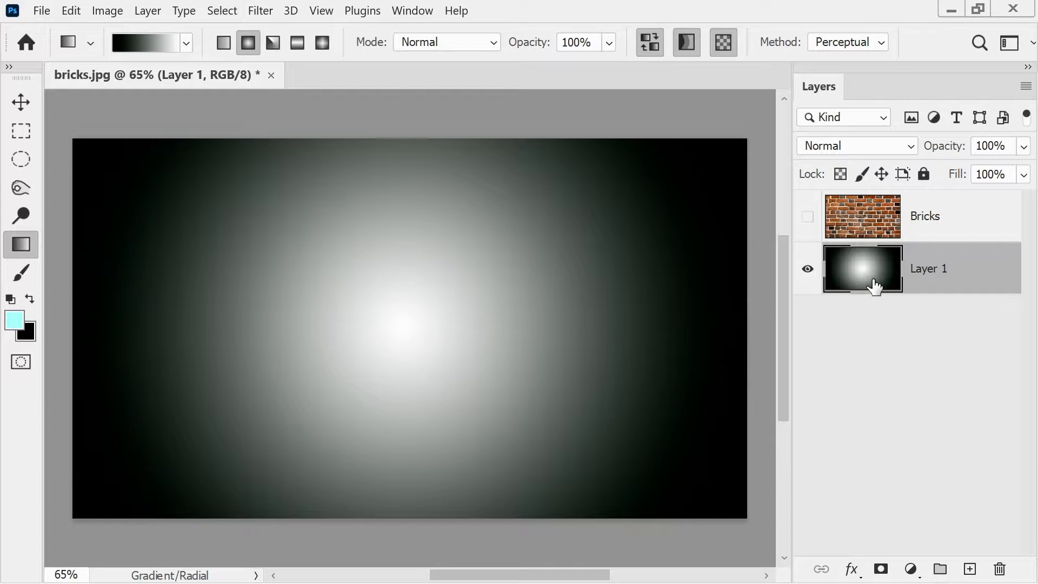
- Show the Bricks layer again and lower its opacity to 65% so the gradient beneath shows through
{"action": "left_click", "coordinate": [808, 217]}
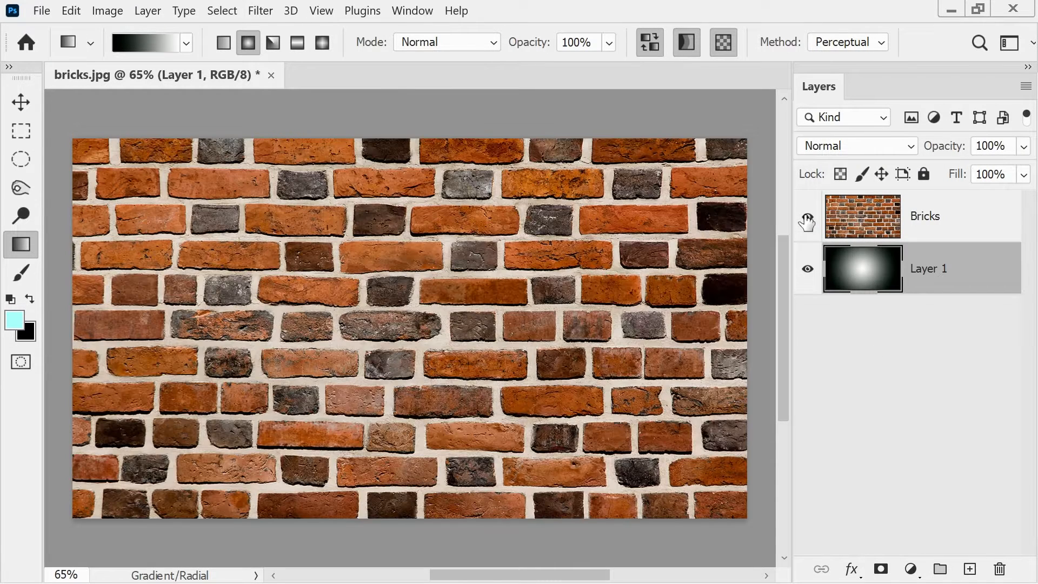
{"action": "left_click", "coordinate": [945, 204]}
{"action": "left_click", "coordinate": [1023, 146]}
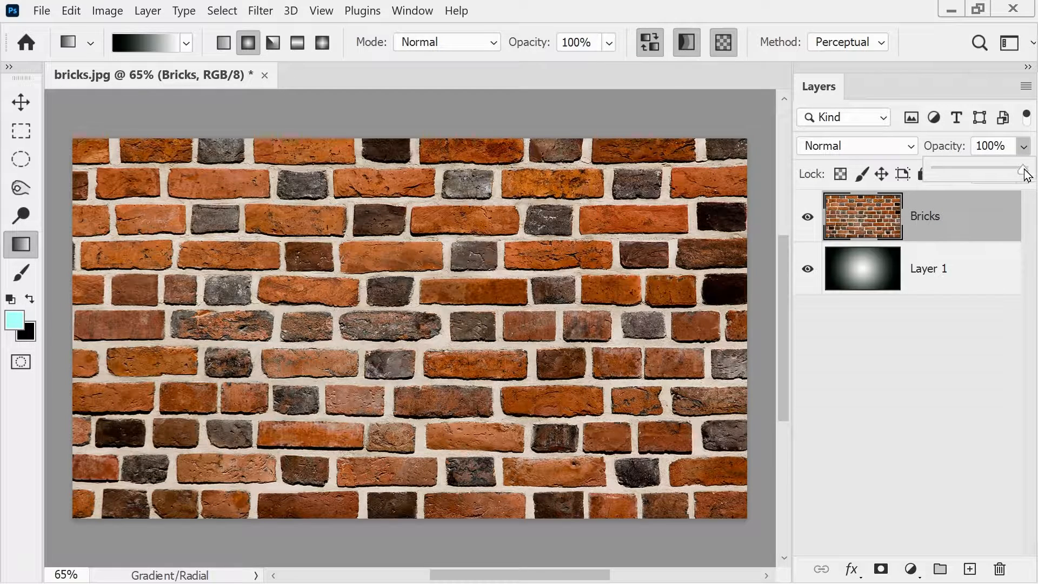
{"action": "left_click_drag", "start_coordinate": [1026, 173], "coordinate": [996, 173]}
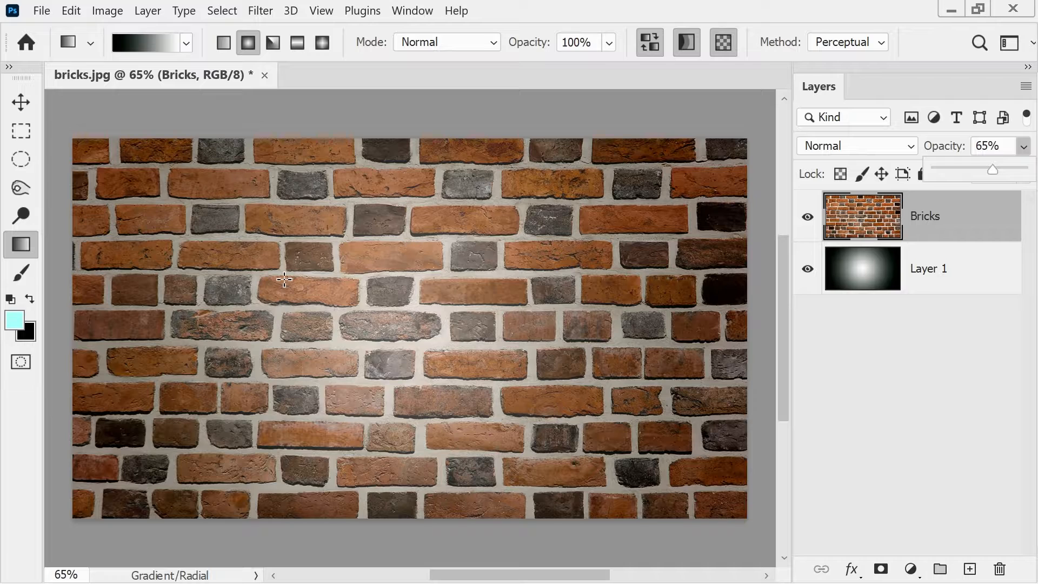
- Open the landscape image Arpea_(leizea)1.jpg from the cc0 images folder
{"action": "left_click", "coordinate": [41, 10]}
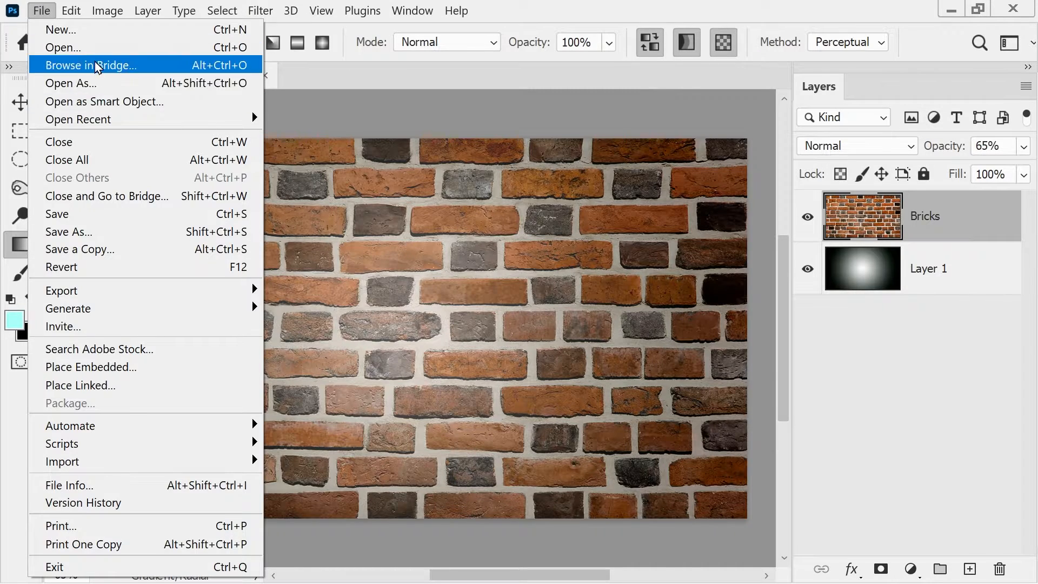
{"action": "left_click", "coordinate": [54, 47]}
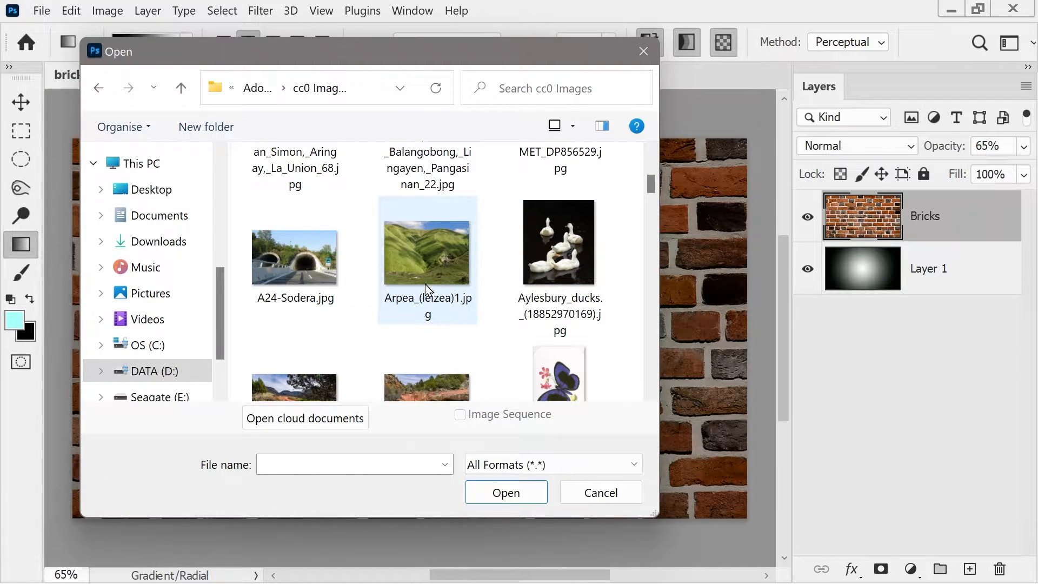
{"action": "double_click", "coordinate": [433, 270]}
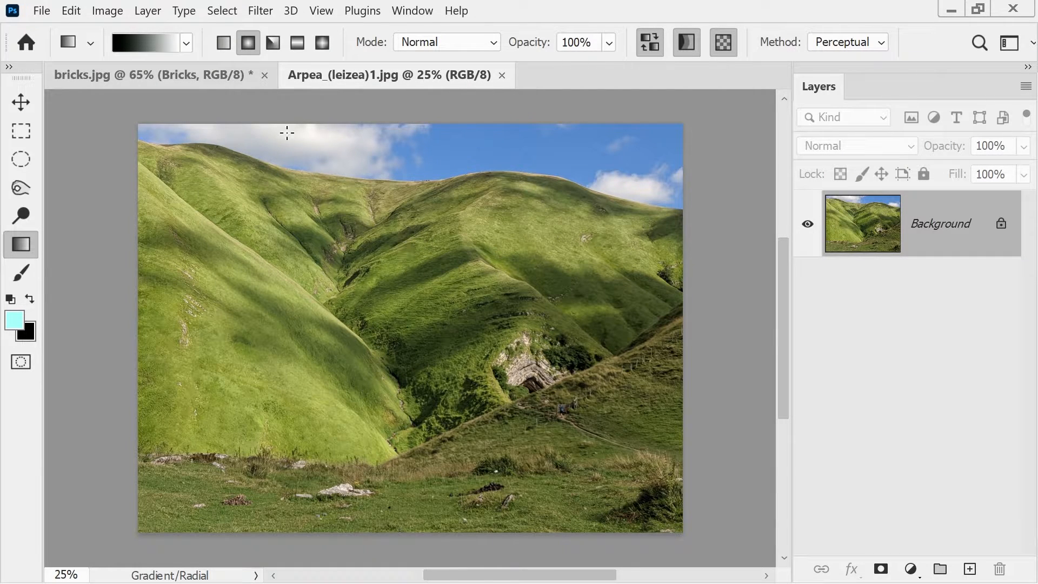
- Resize the landscape image to a height of 1080 pixels with its proportions linked
{"action": "left_click", "coordinate": [107, 11]}
{"action": "left_click", "coordinate": [140, 135]}
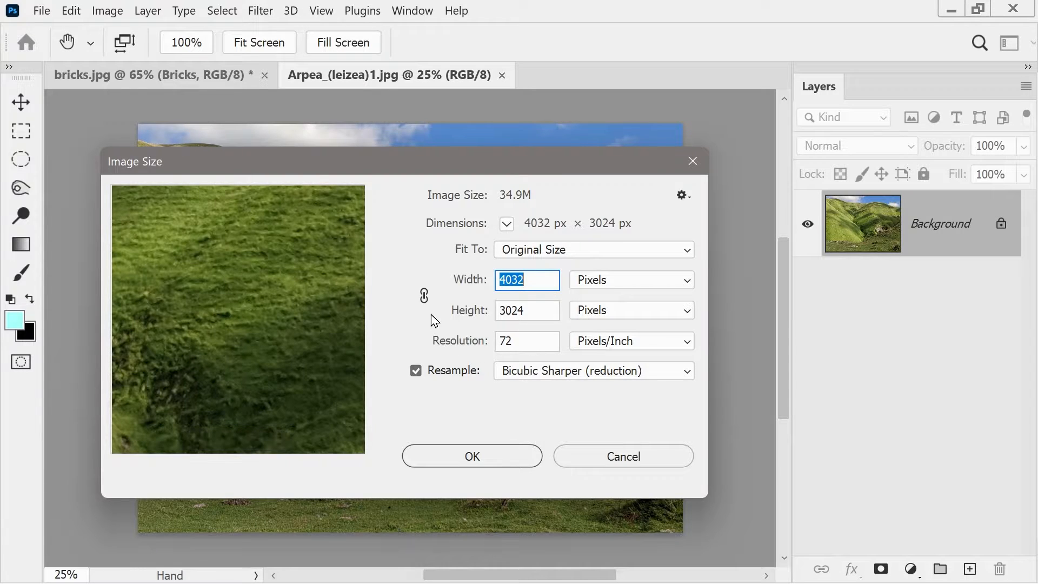
{"action": "double_click", "coordinate": [516, 315]}
{"action": "type", "text": "1080"}
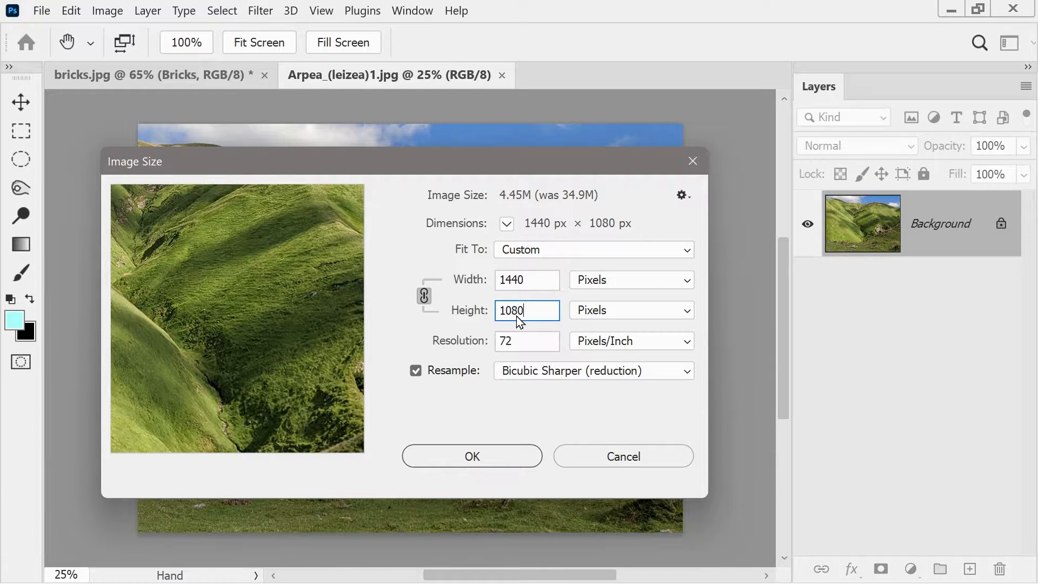
{"action": "key", "text": "Return"}
{"action": "key", "text": "g"}
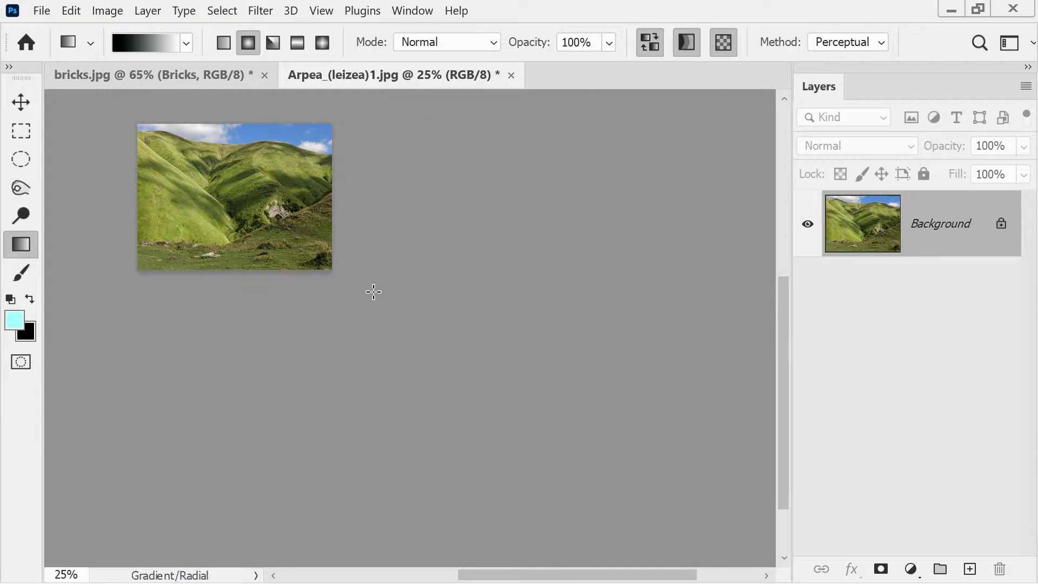
{"action": "key", "text": "ctrl+0"}
{"action": "key", "text": "ctrl+minus"}
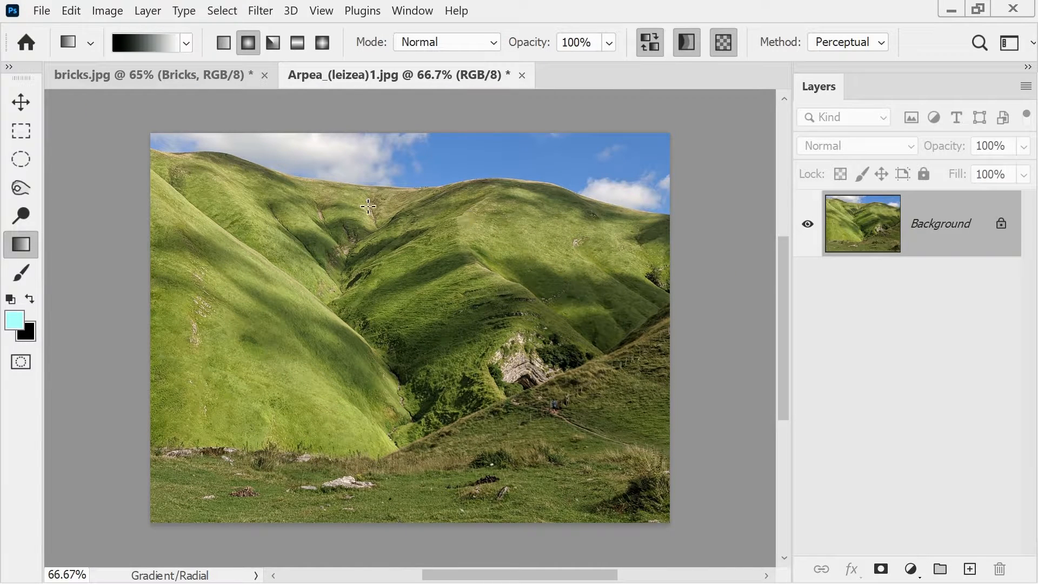
- Select about the left two thirds of the landscape at full height and crop the image to that selection
{"action": "left_click", "coordinate": [21, 131]}
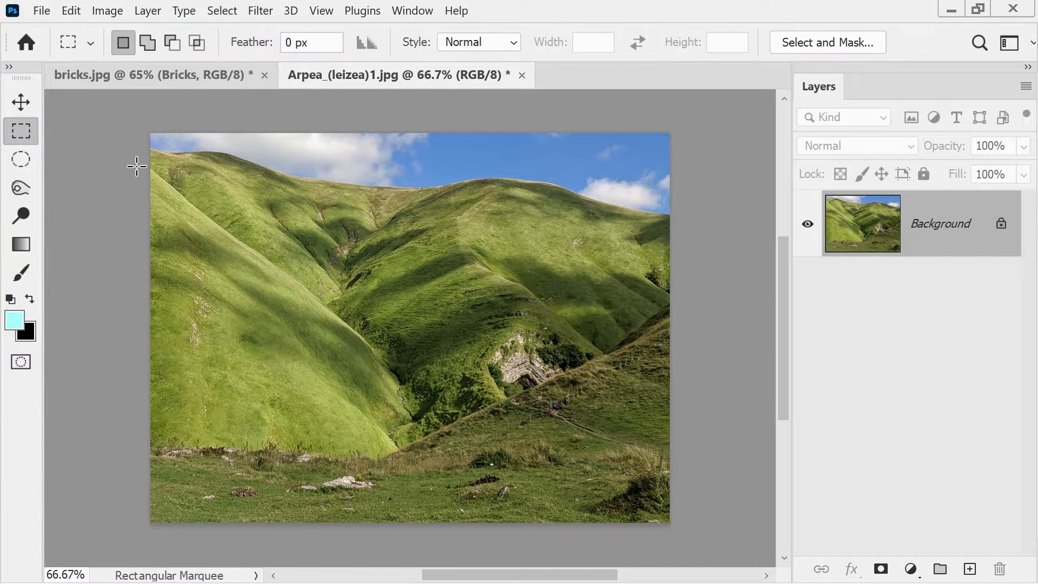
{"action": "left_click_drag", "start_coordinate": [150, 133], "coordinate": [504, 530]}
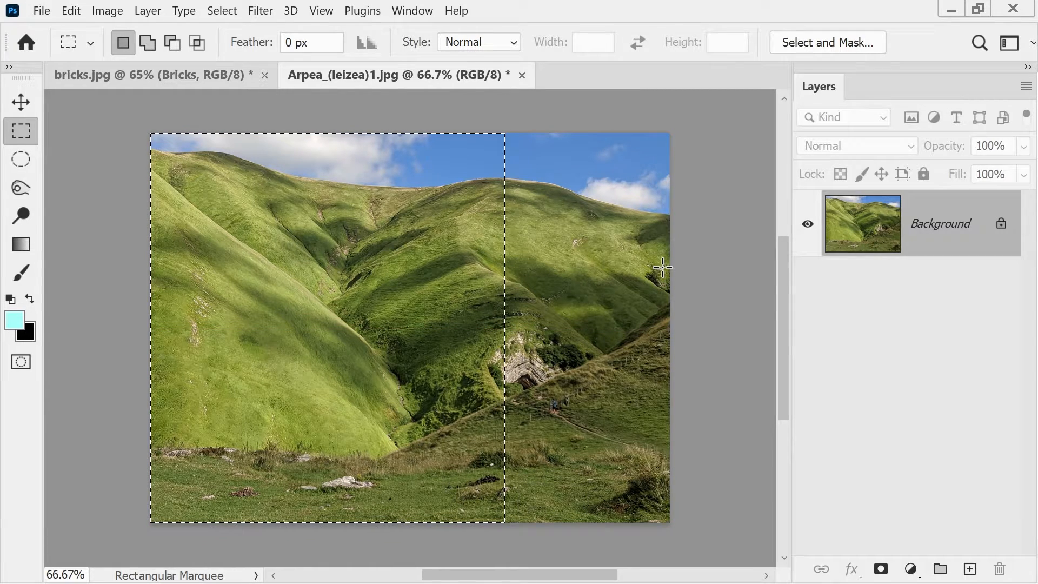
{"action": "left_click", "coordinate": [107, 10]}
{"action": "left_click", "coordinate": [134, 188]}
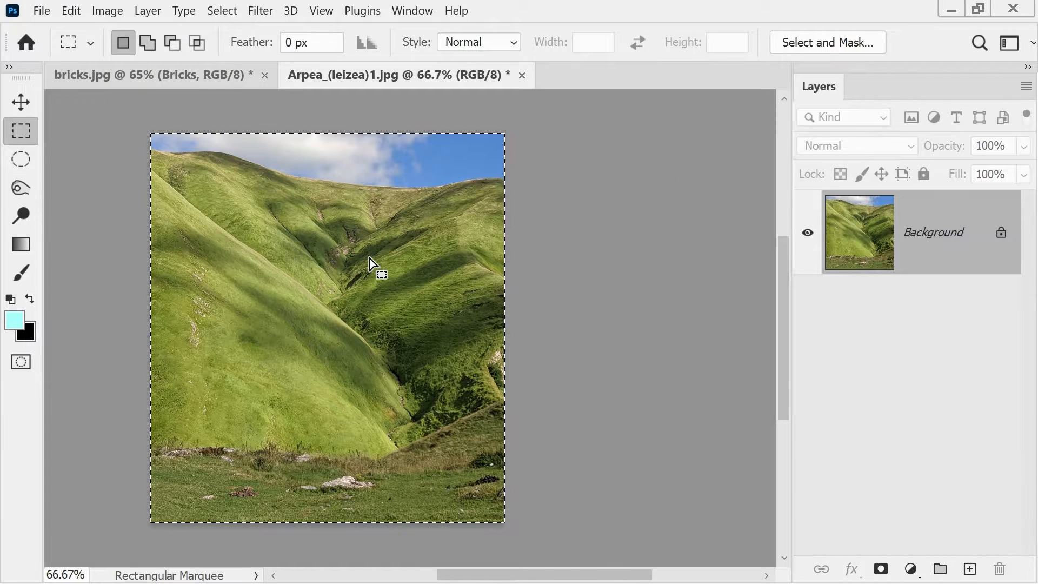
- Copy the cropped landscape into bricks.jpg as a new layer and move it to the left edge of the canvas
{"action": "key", "text": "ctrl+c"}
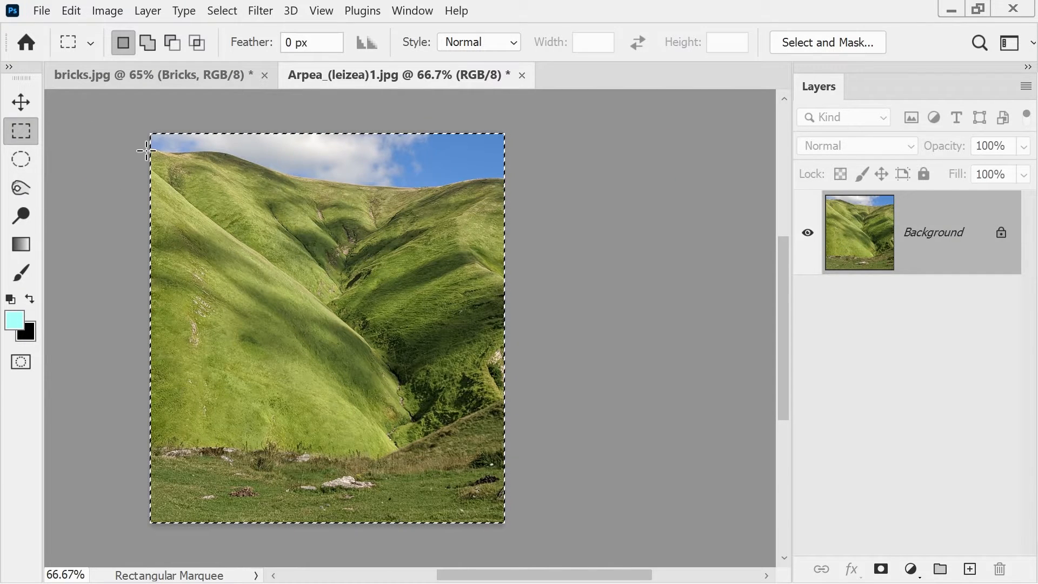
{"action": "left_click", "coordinate": [97, 75]}
{"action": "key", "text": "ctrl+v"}
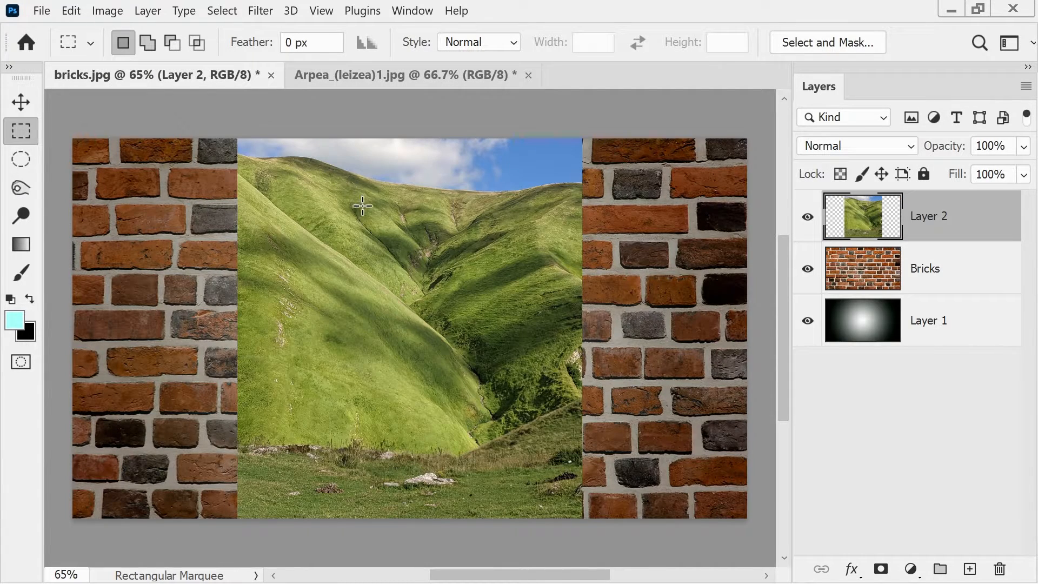
{"action": "key", "text": "v"}
{"action": "left_click_drag", "start_coordinate": [394, 263], "coordinate": [236, 268]}
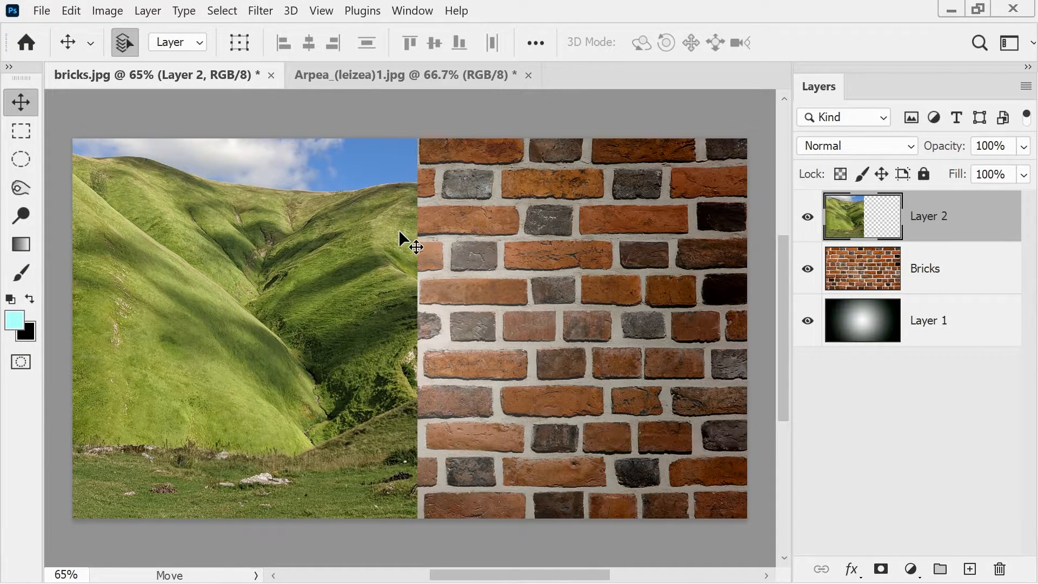
- Open the images Buttercup-350403.jpg and cornflower-3474346_1280.jpg together
{"action": "key", "text": "ctrl+o"}
{"action": "left_click_drag", "start_coordinate": [649, 268], "coordinate": [648, 239]}
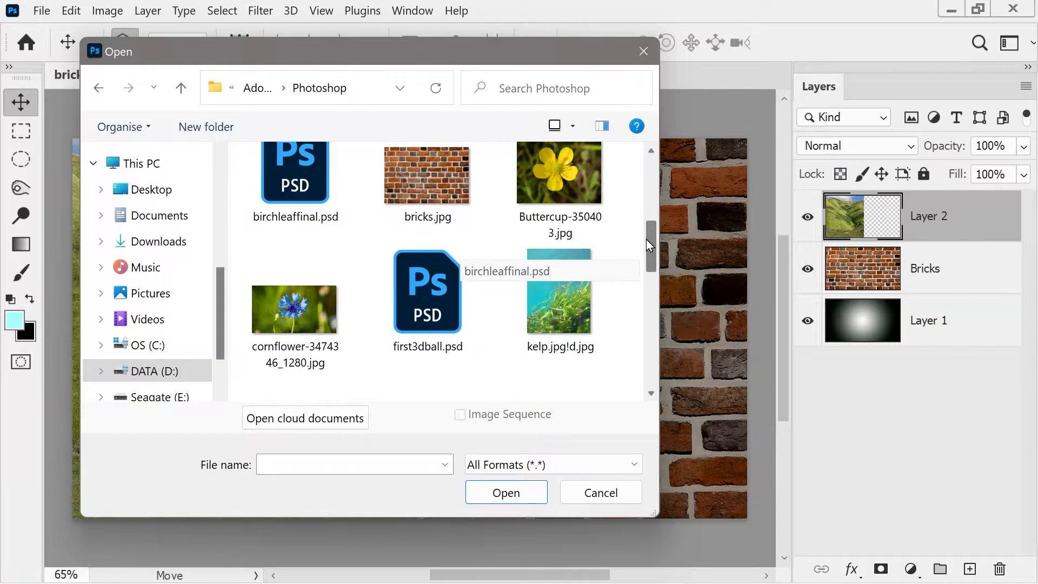
{"action": "left_click", "coordinate": [566, 200]}
{"action": "left_click", "coordinate": [324, 329], "text": "ctrl"}
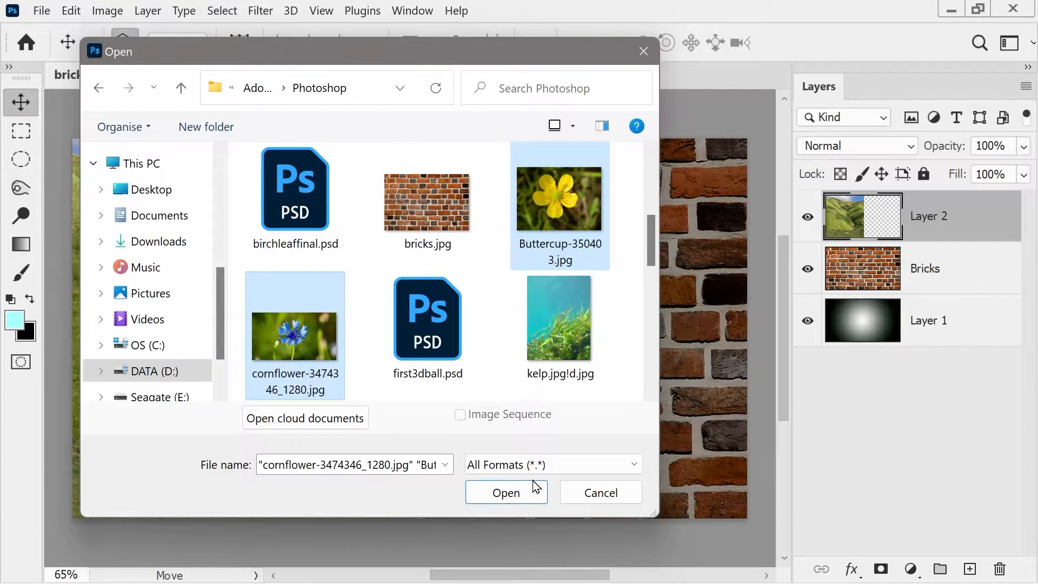
{"action": "left_click", "coordinate": [506, 492]}
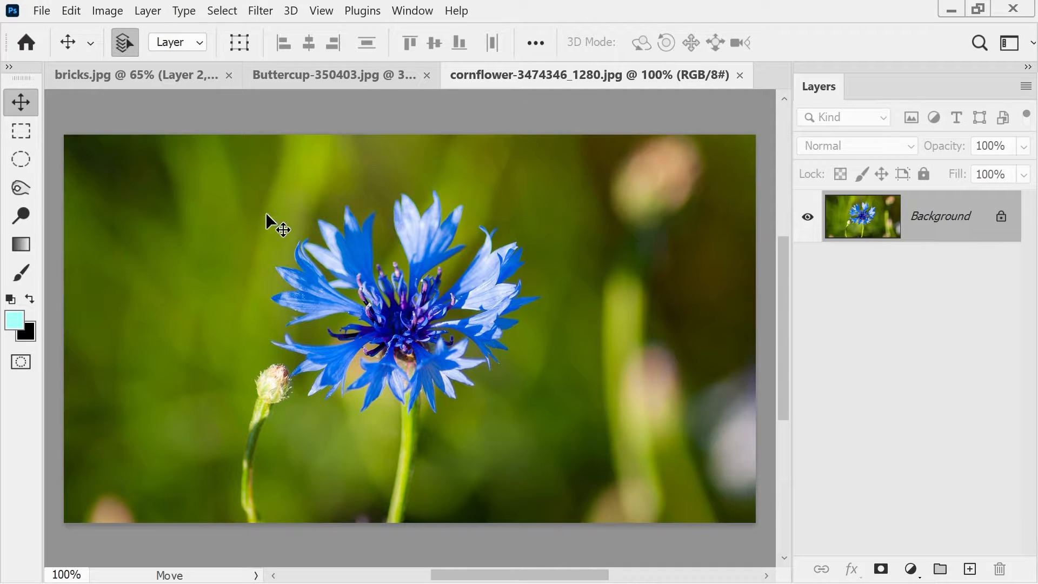
- Select a nearly square area of about 530 × 520 pixels around the blue cornflower and crop the image to it
{"action": "key", "text": "m"}
{"action": "left_click_drag", "start_coordinate": [263, 160], "coordinate": [548, 439]}
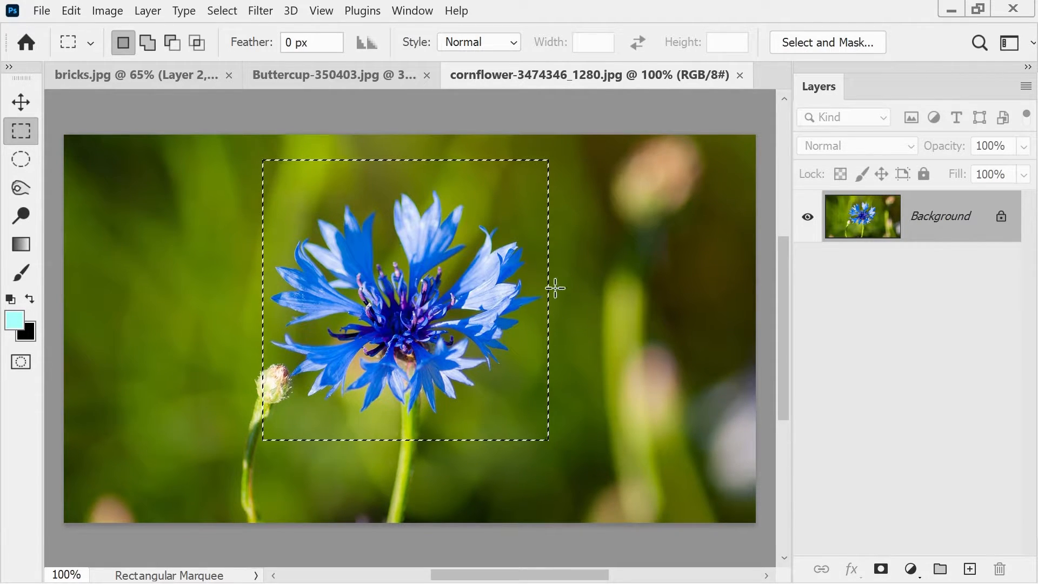
{"action": "left_click", "coordinate": [106, 11]}
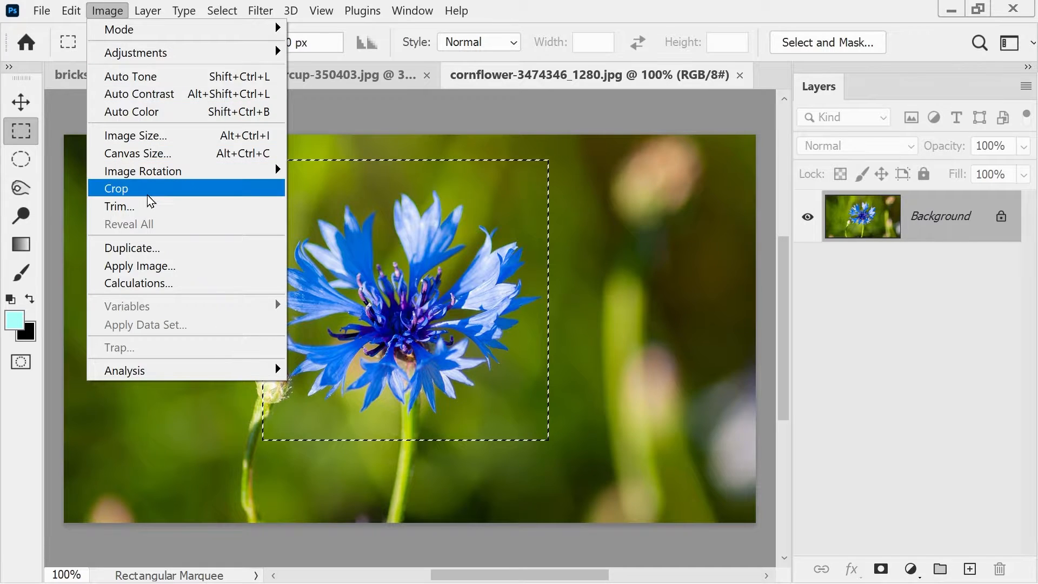
{"action": "left_click", "coordinate": [119, 186]}
- In Buttercup-350403.jpg, select an area of about 1504 × 1471 pixels around the yellow flower and crop the image to it
{"action": "left_click", "coordinate": [339, 71]}
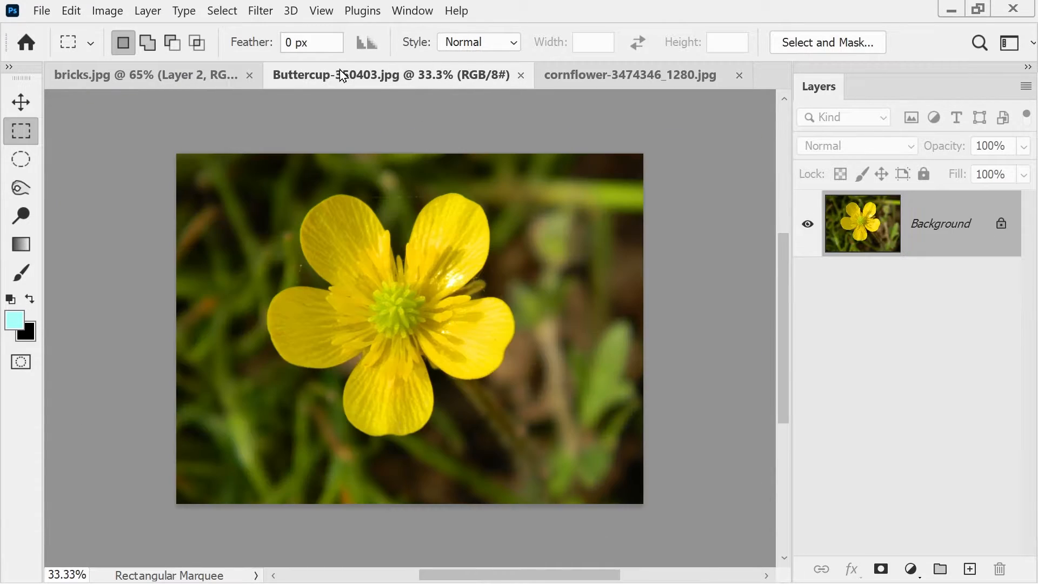
{"action": "left_click_drag", "start_coordinate": [264, 180], "coordinate": [534, 444]}
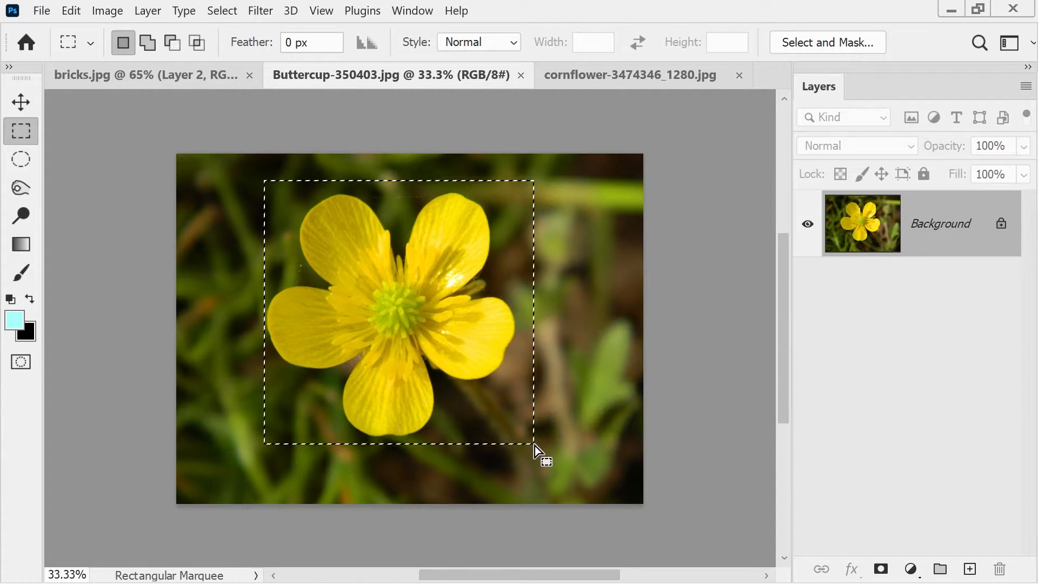
{"action": "left_click", "coordinate": [107, 11]}
{"action": "left_click", "coordinate": [139, 189]}
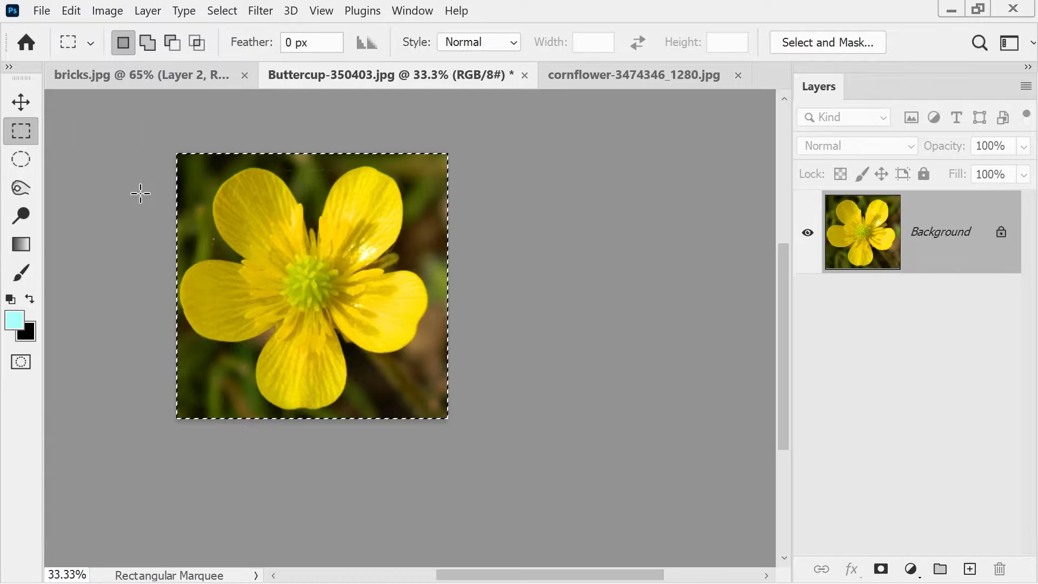
- Resize the cropped buttercup image to 350 × 350 pixels with width and height unlinked
{"action": "left_click", "coordinate": [108, 11]}
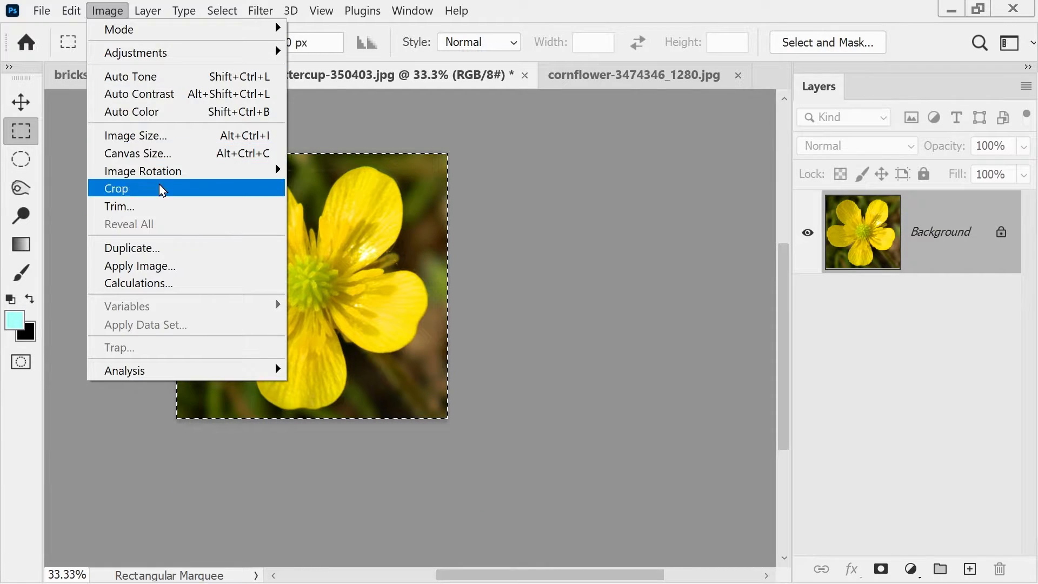
{"action": "left_click", "coordinate": [144, 136]}
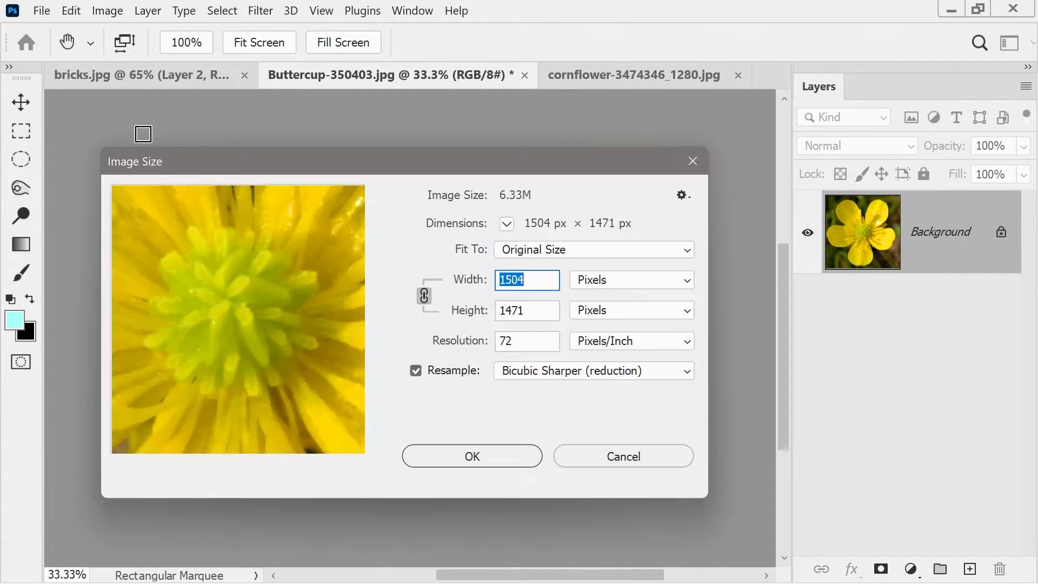
{"action": "left_click", "coordinate": [429, 298]}
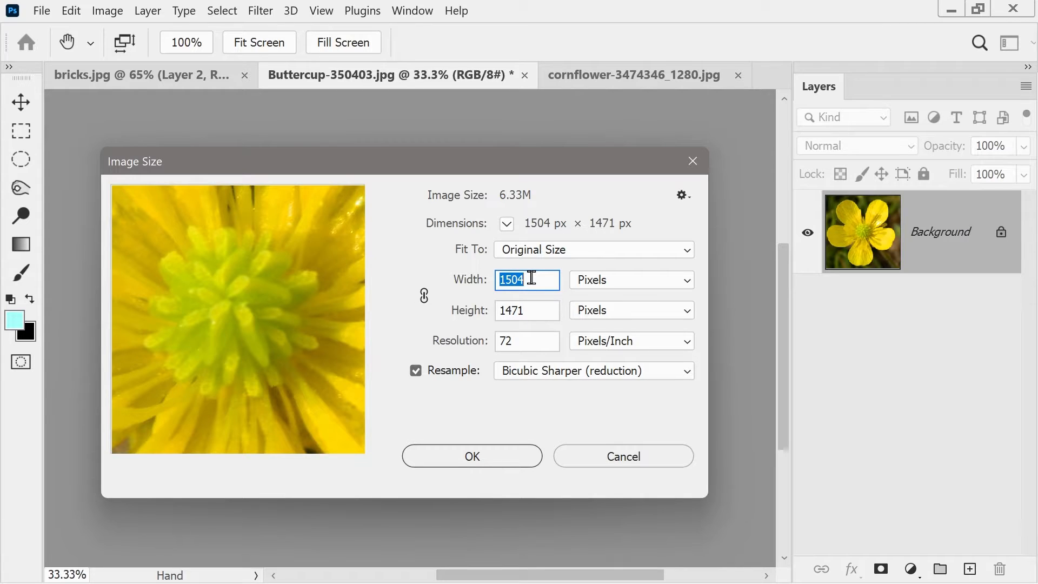
{"action": "type", "text": "350"}
{"action": "key", "text": "Tab"}
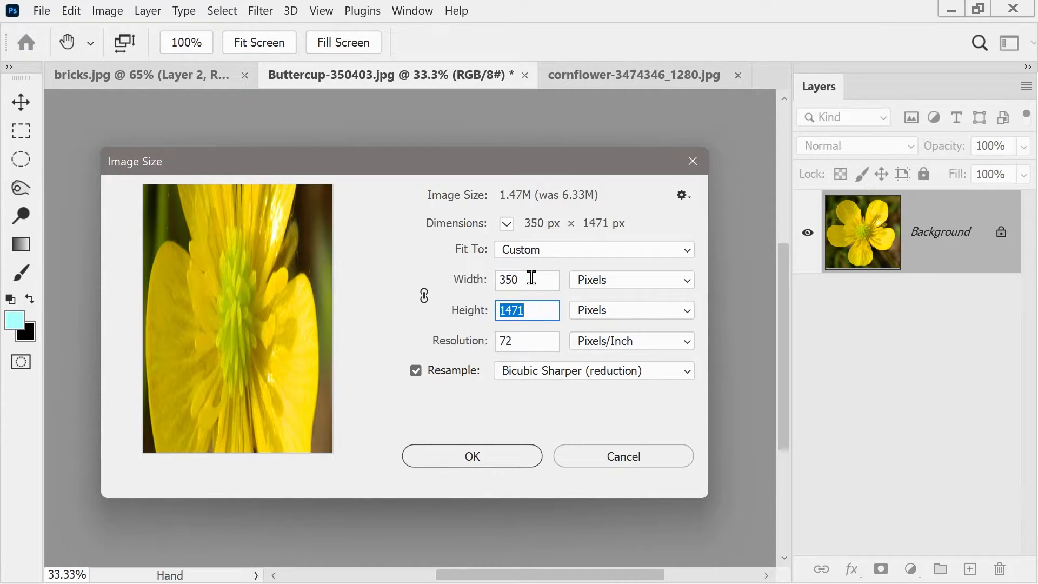
{"action": "type", "text": "350"}
{"action": "left_click", "coordinate": [470, 456]}
{"action": "key", "text": "m"}
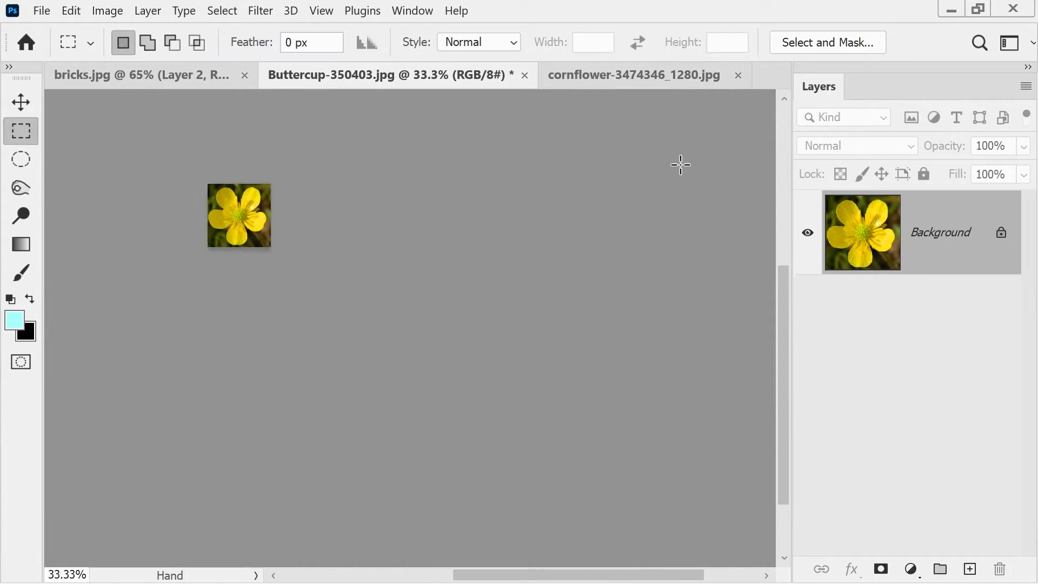
{"action": "key", "text": "ctrl+0"}
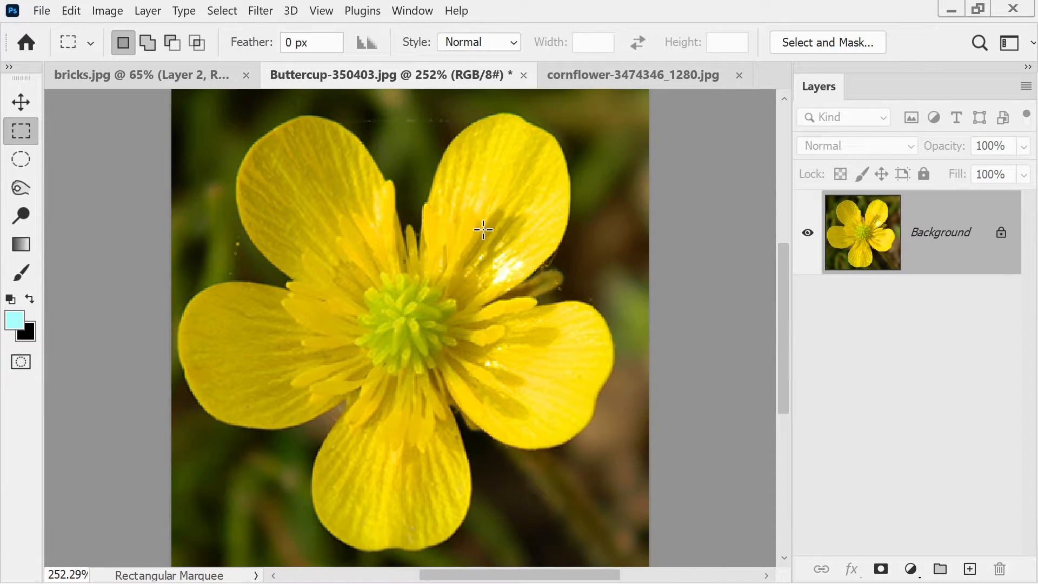
- Resize the cropped cornflower image to 350 × 350 pixels with width and height unlinked
{"action": "left_click", "coordinate": [598, 74]}
{"action": "left_click", "coordinate": [107, 11]}
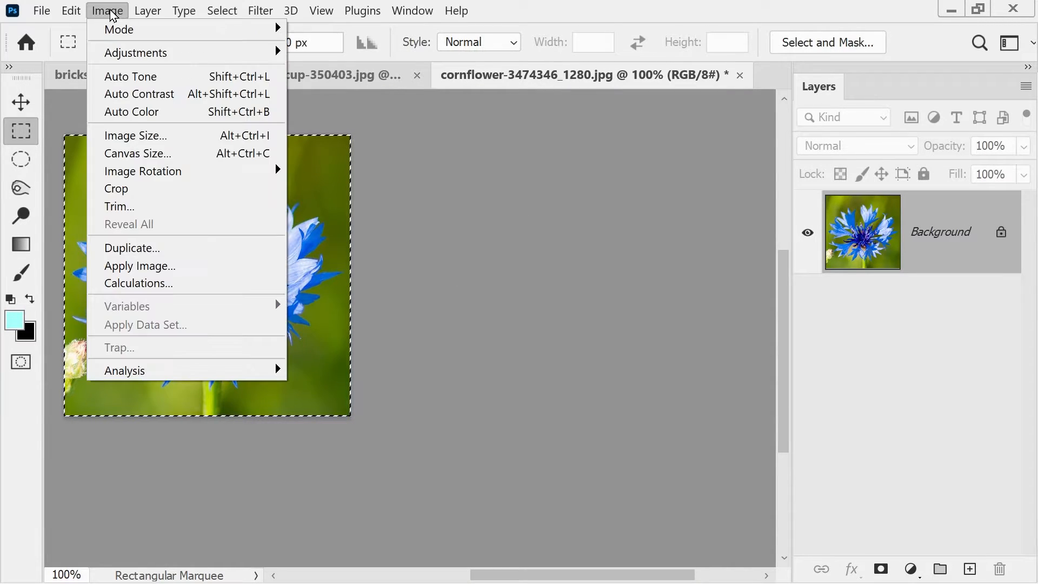
{"action": "left_click", "coordinate": [131, 139]}
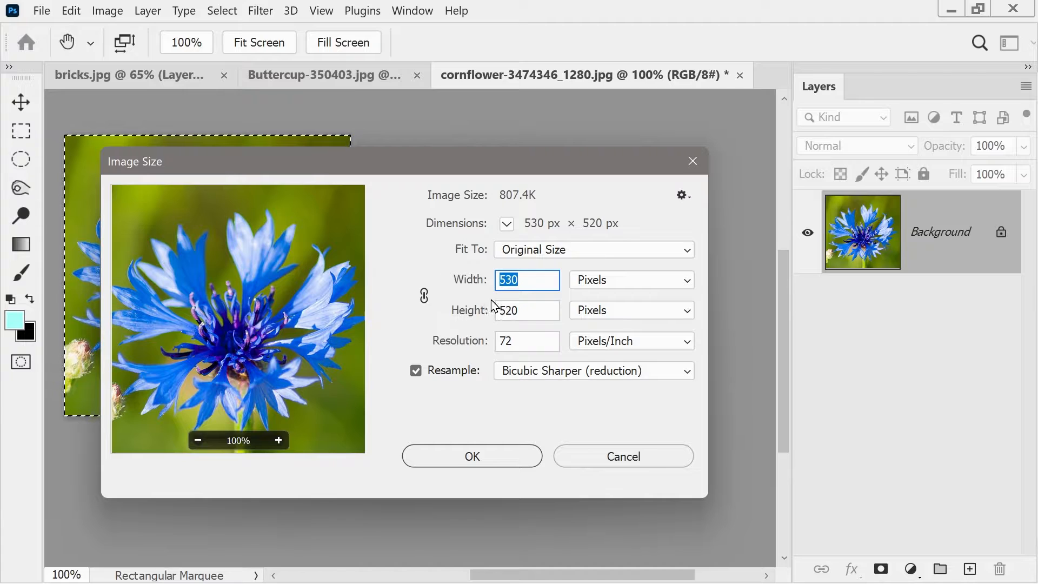
{"action": "type", "text": "350"}
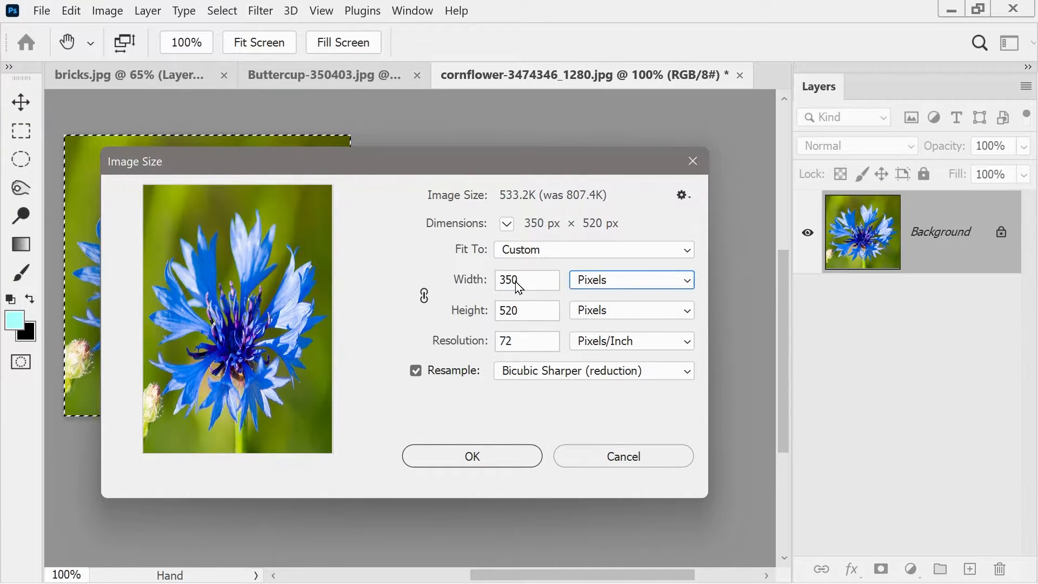
{"action": "key", "text": "Tab"}
{"action": "type", "text": "350"}
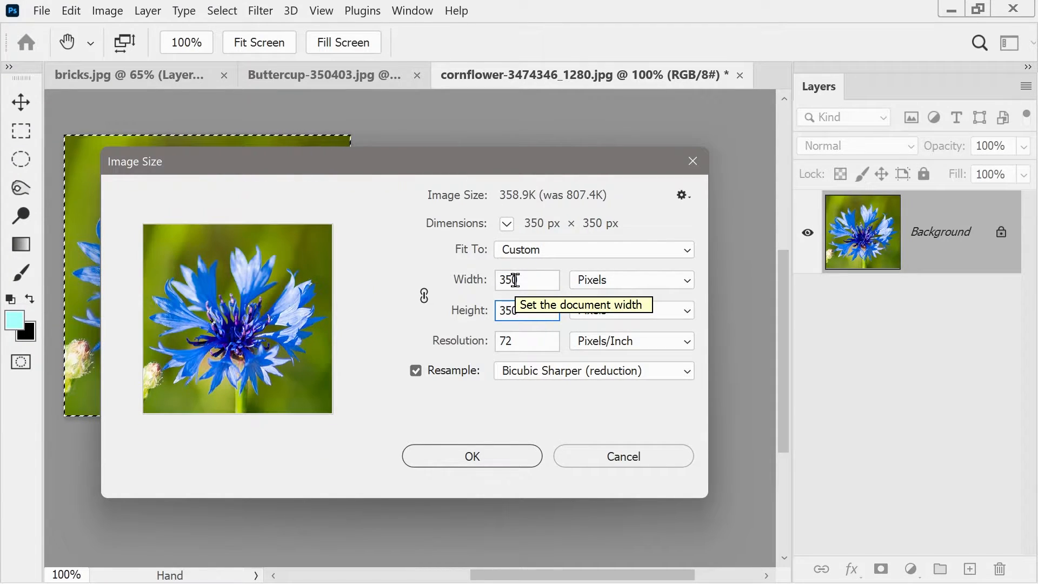
{"action": "left_click", "coordinate": [461, 457]}
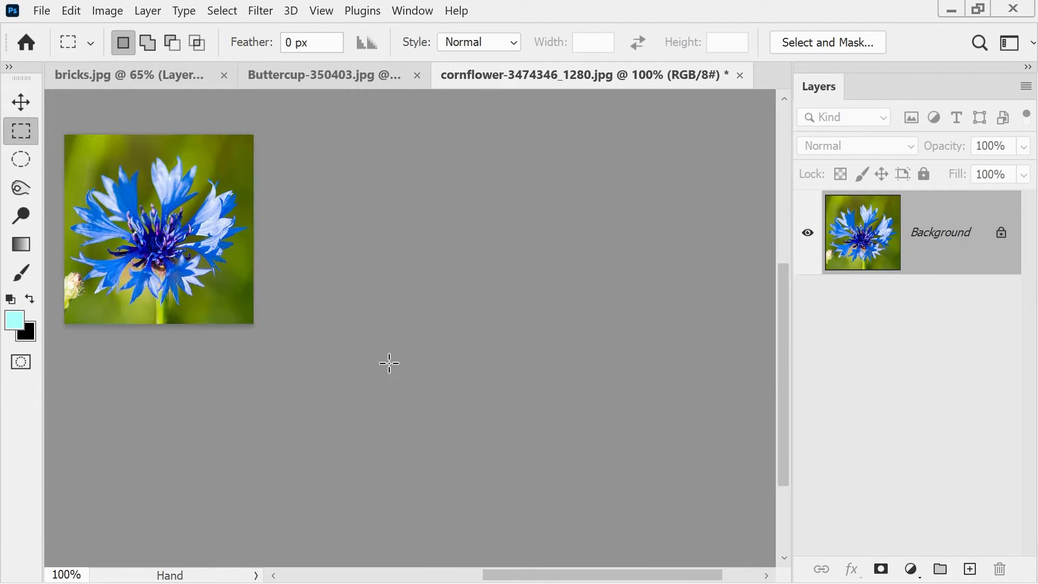
{"action": "key", "text": "ctrl+0"}
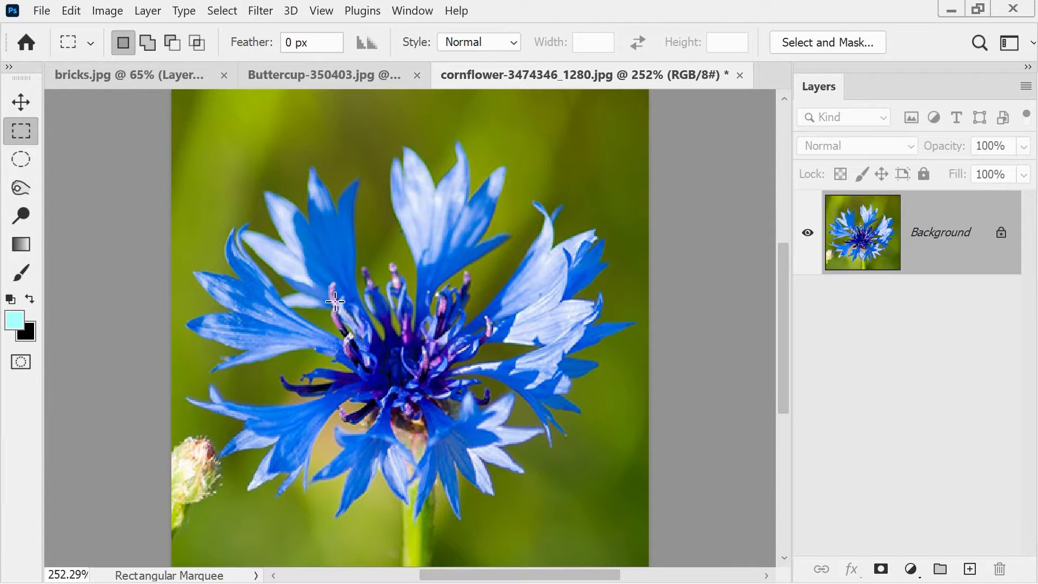
- Copy the cornflower image into bricks.jpg as a new layer, placed on the upper part of the edge between landscape and bricks
{"action": "key", "text": "v"}
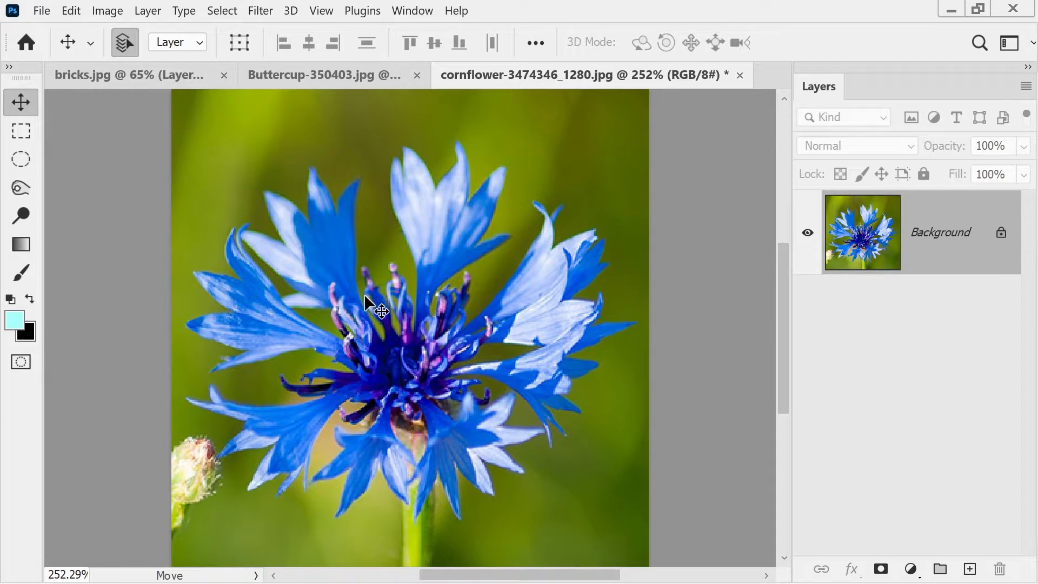
{"action": "left_click_drag", "start_coordinate": [362, 290], "coordinate": [115, 76]}
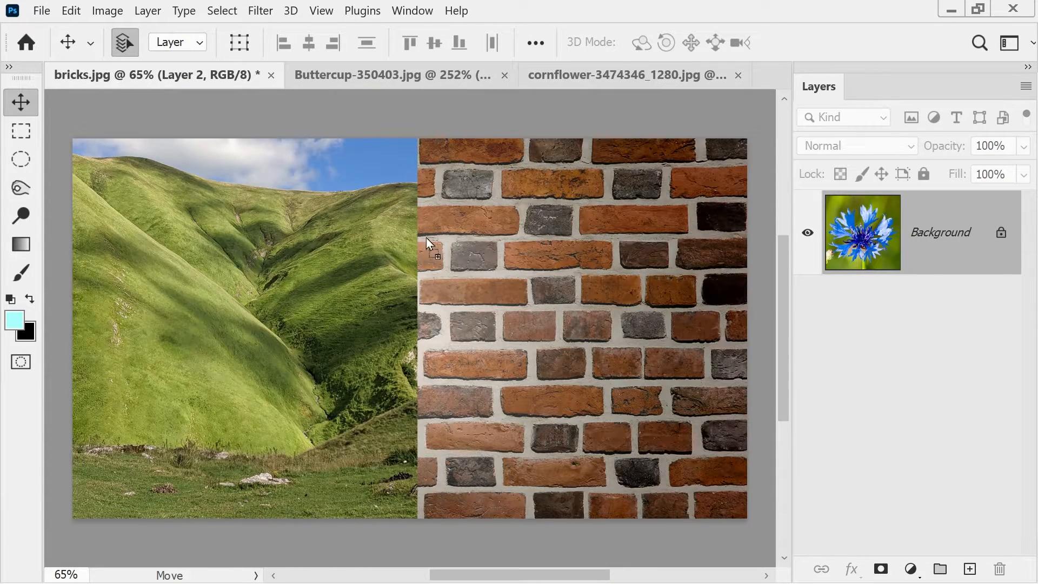
{"action": "left_click_drag", "start_coordinate": [426, 245], "coordinate": [424, 242]}
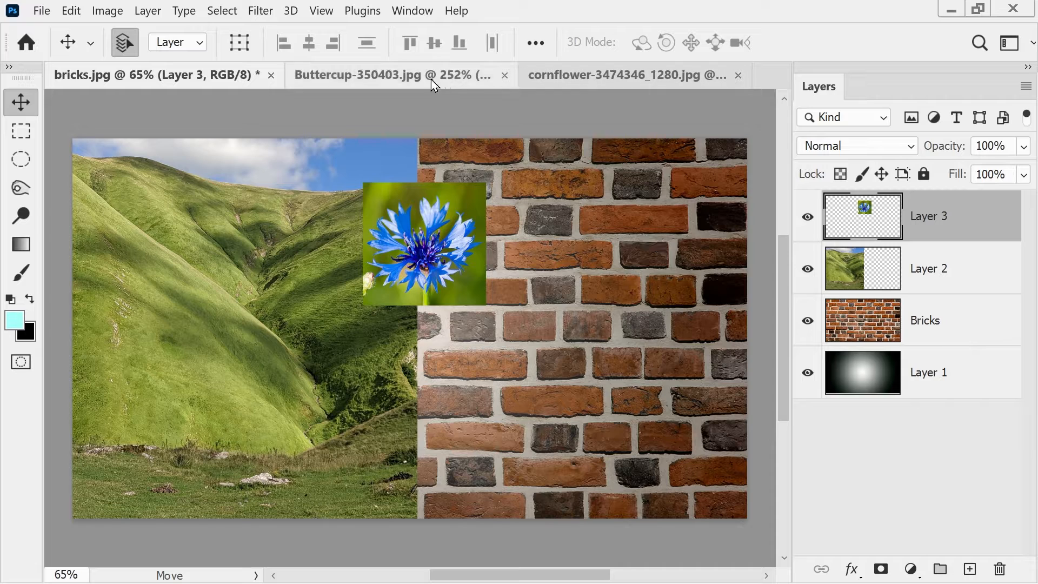
- Copy the buttercup image into bricks.jpg as a new layer below the cornflower, overlapping the edge between landscape and bricks
{"action": "left_click", "coordinate": [418, 79]}
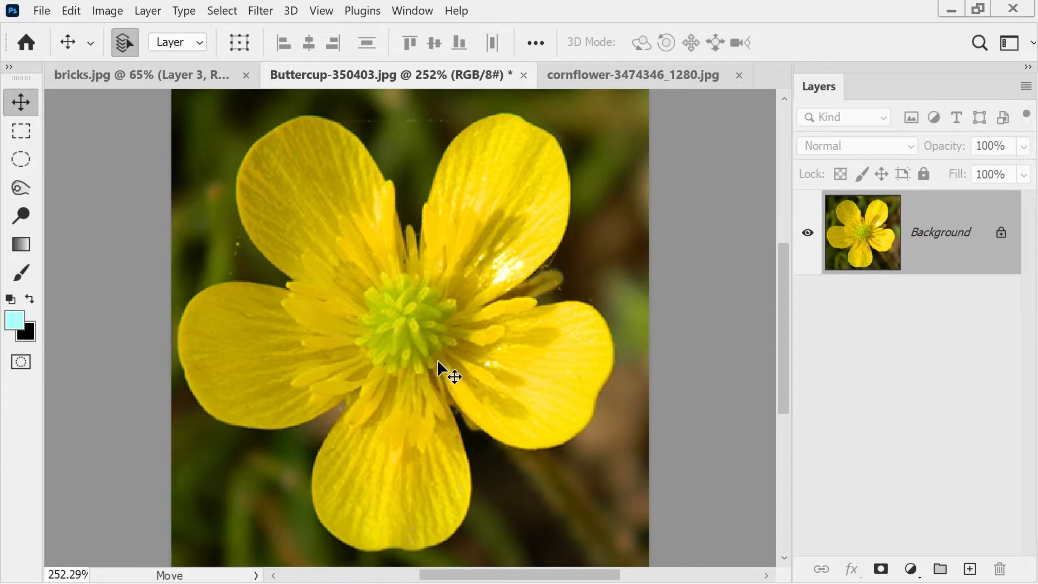
{"action": "left_click_drag", "start_coordinate": [445, 371], "coordinate": [135, 79]}
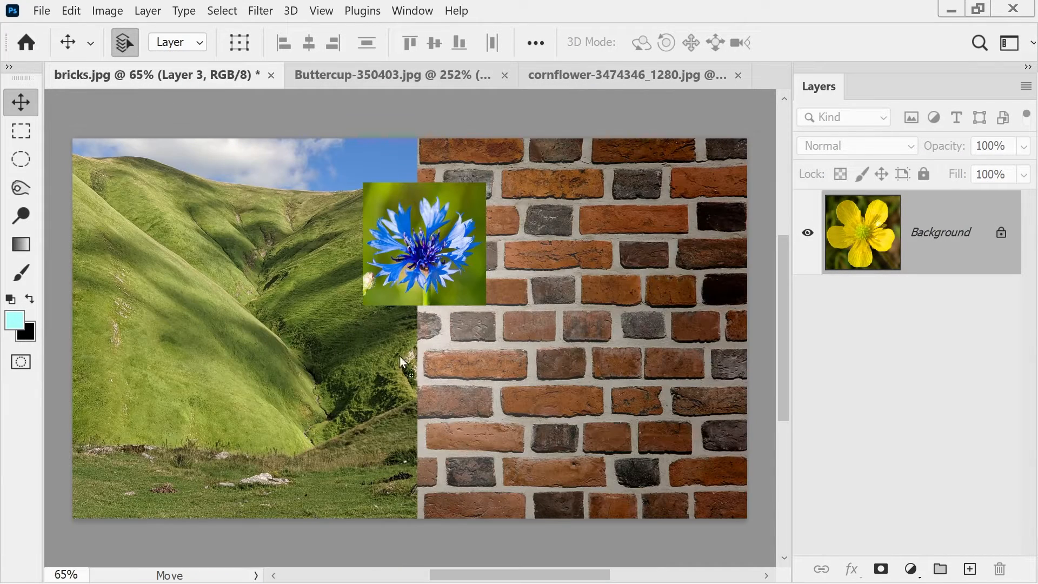
{"action": "left_click_drag", "start_coordinate": [439, 431], "coordinate": [440, 437]}
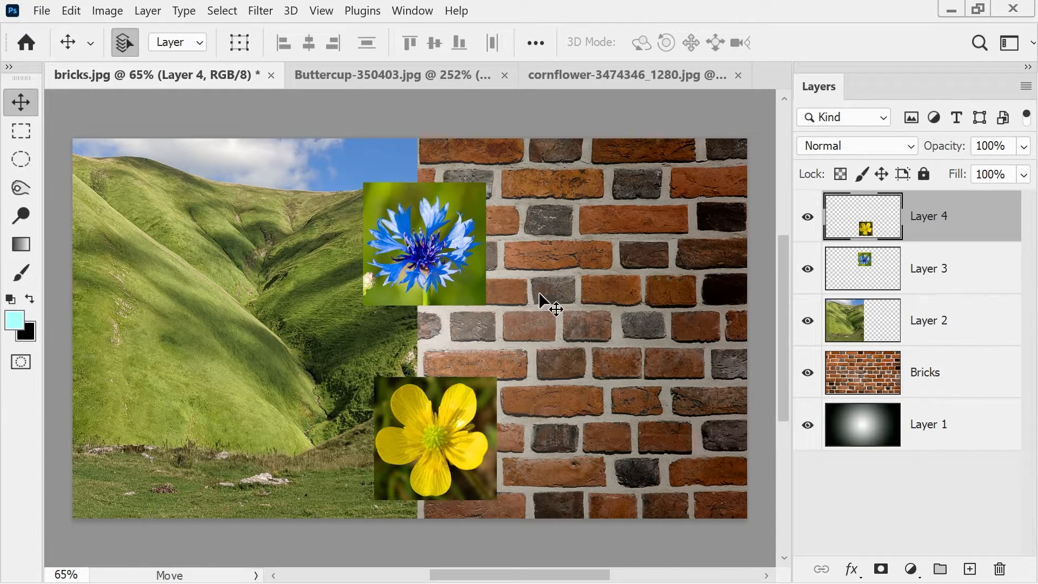
- Rename the landscape layer Hills
{"action": "double_click", "coordinate": [939, 322]}
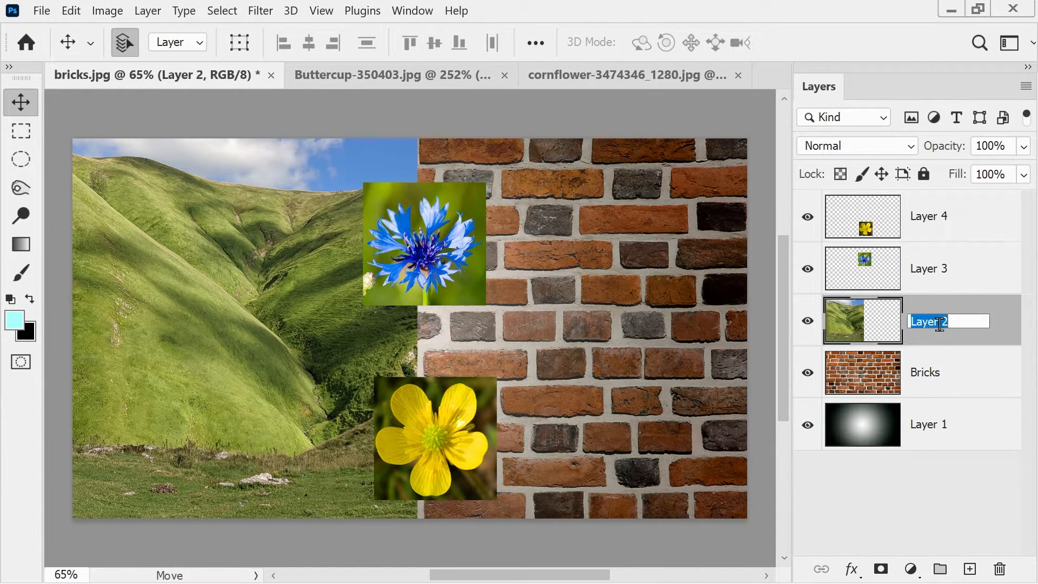
{"action": "type", "text": "G"}
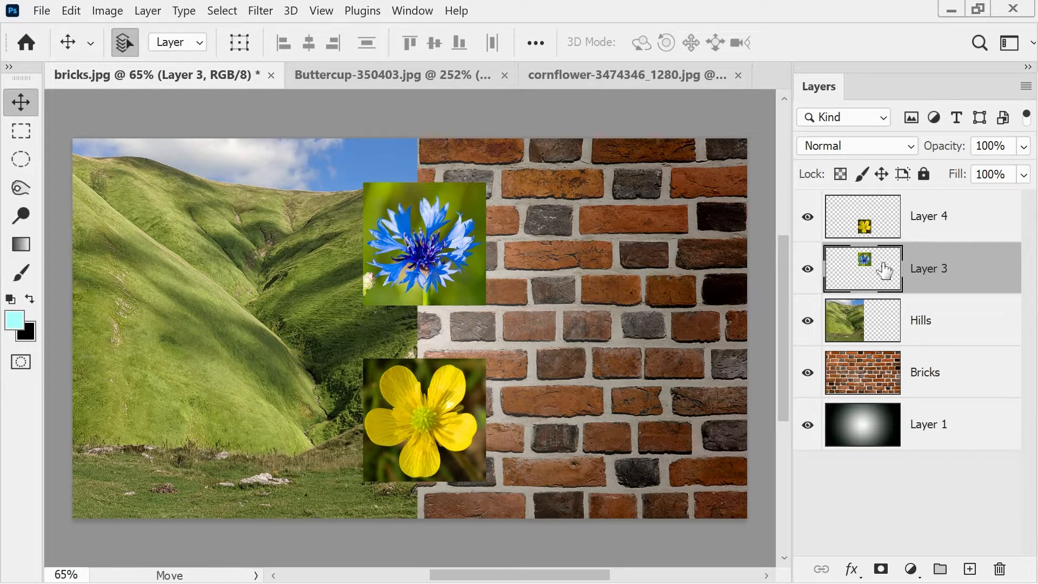
- Load the outline of the cornflower layer as a selection and add a new empty layer above it
{"action": "key", "text": "ctrl"}
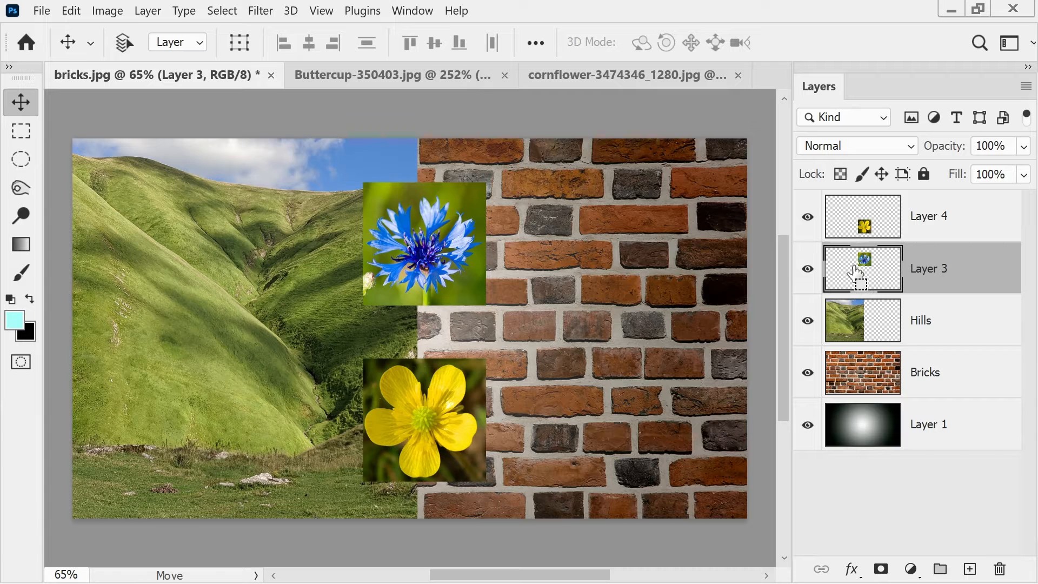
{"action": "left_click", "coordinate": [858, 273], "text": "ctrl"}
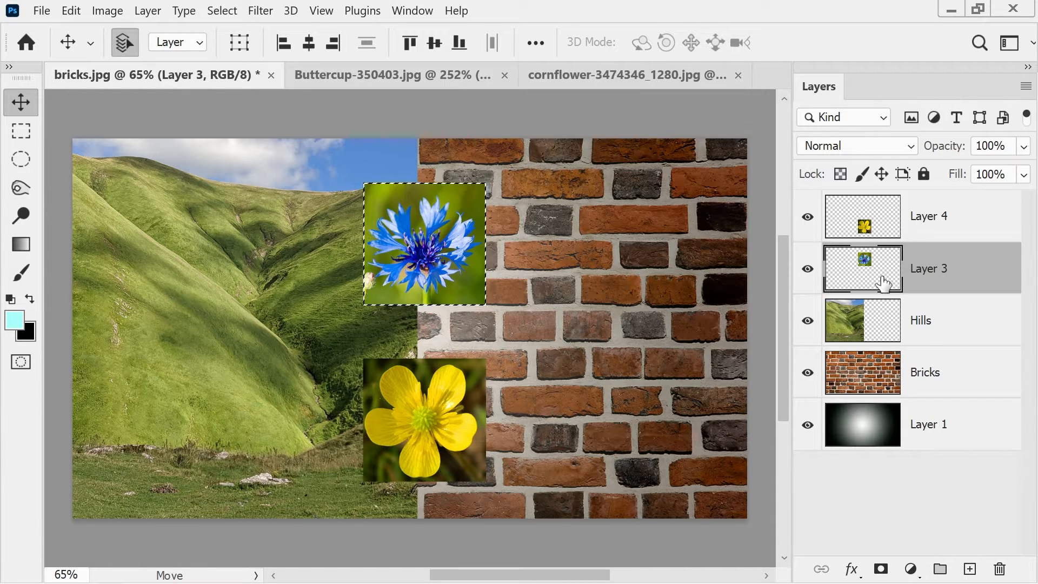
{"action": "left_click", "coordinate": [969, 573]}
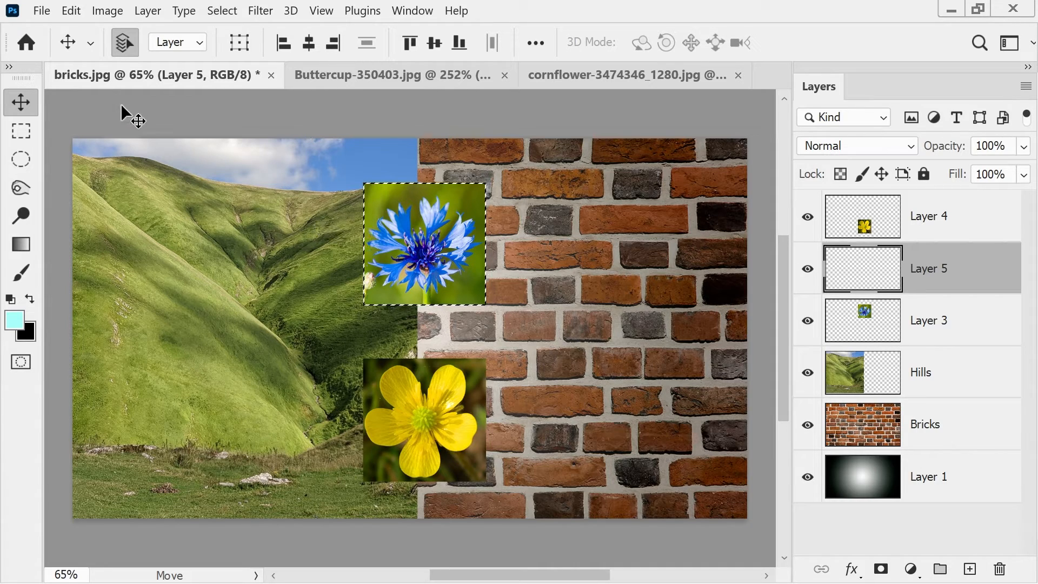
- Stroke the selection on the new layer with a 19 px light cyan outline, located outside, in Normal mode at 100% opacity
{"action": "left_click", "coordinate": [71, 10]}
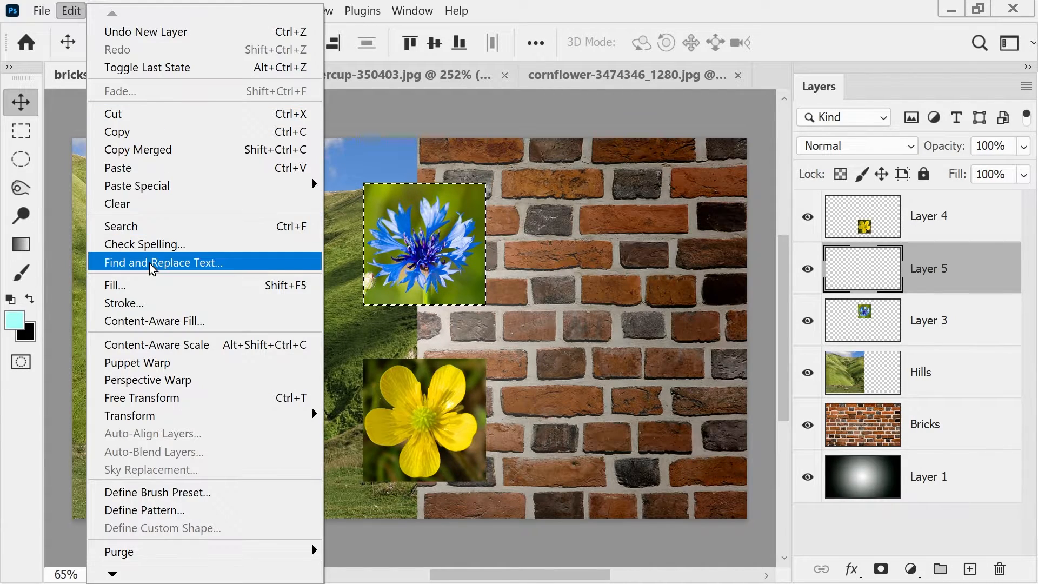
{"action": "left_click", "coordinate": [158, 312]}
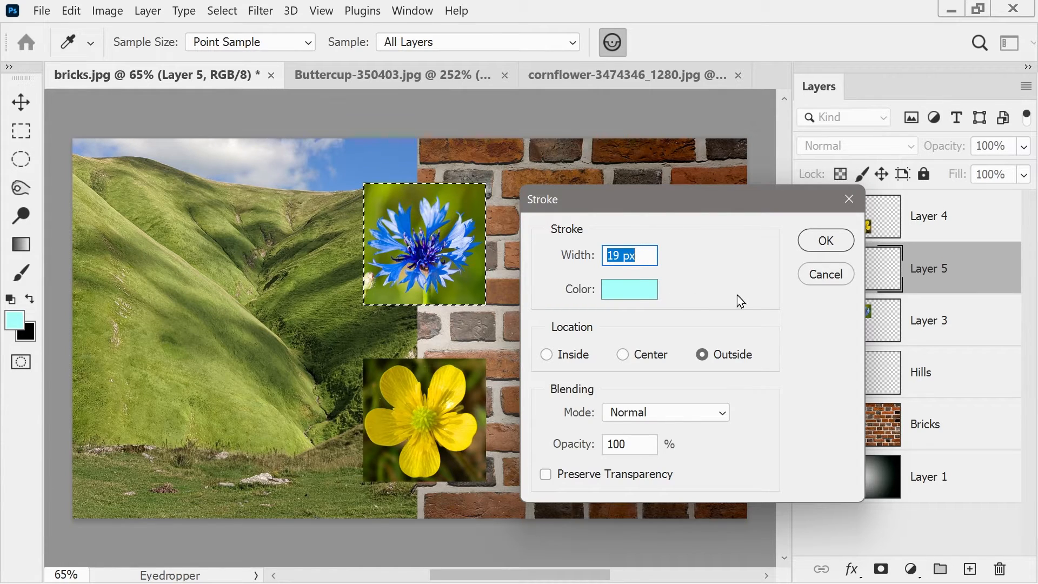
{"action": "left_click", "coordinate": [825, 240]}
{"action": "key", "text": "v"}
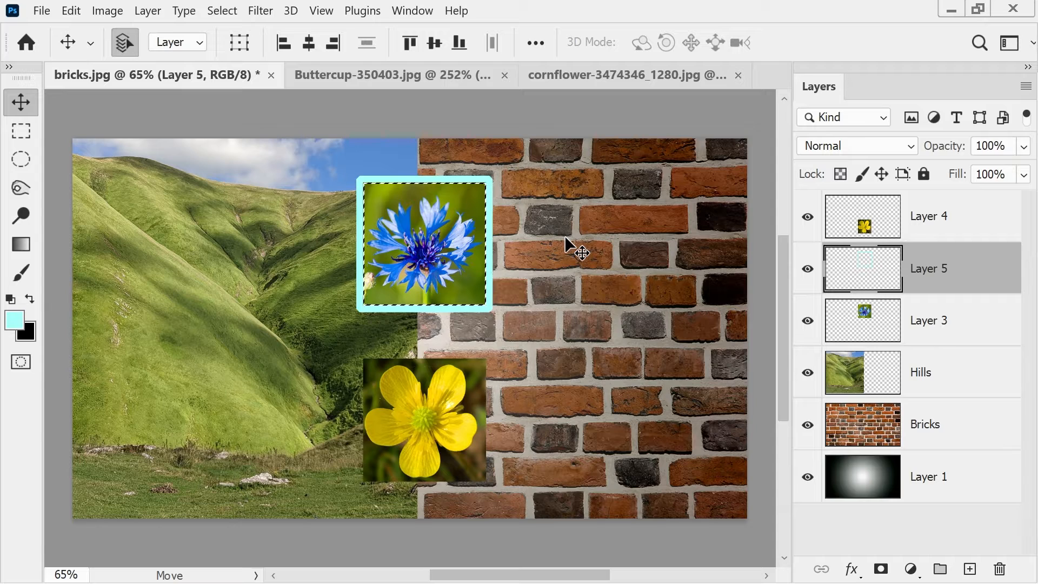
- Frame the buttercup with a duplicate of the cyan stroke layer, stacked above Layer 4
{"action": "left_click", "coordinate": [1026, 87]}
{"action": "left_click", "coordinate": [958, 96]}
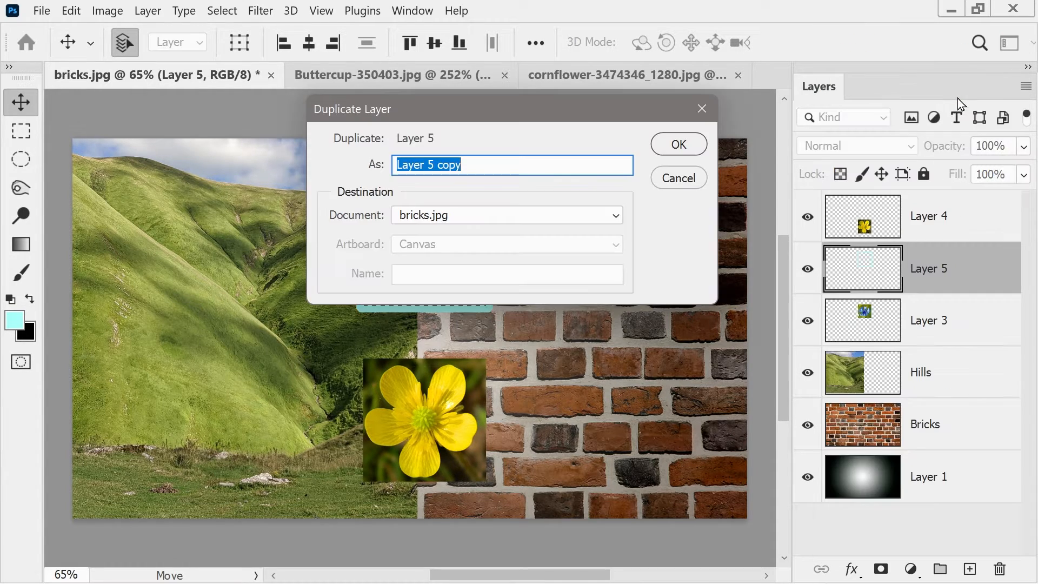
{"action": "left_click", "coordinate": [680, 154]}
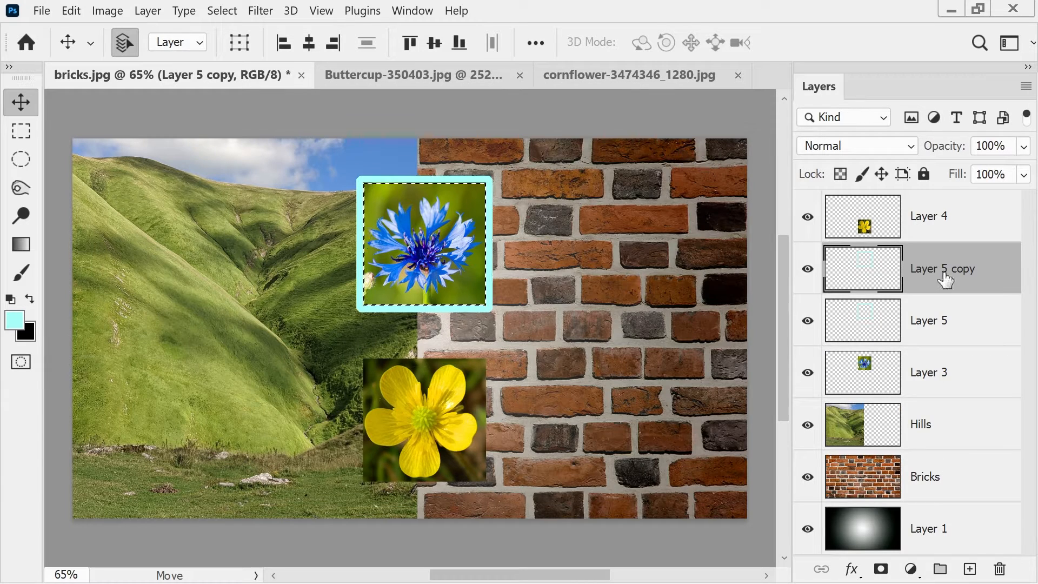
{"action": "left_click_drag", "start_coordinate": [488, 204], "coordinate": [491, 378]}
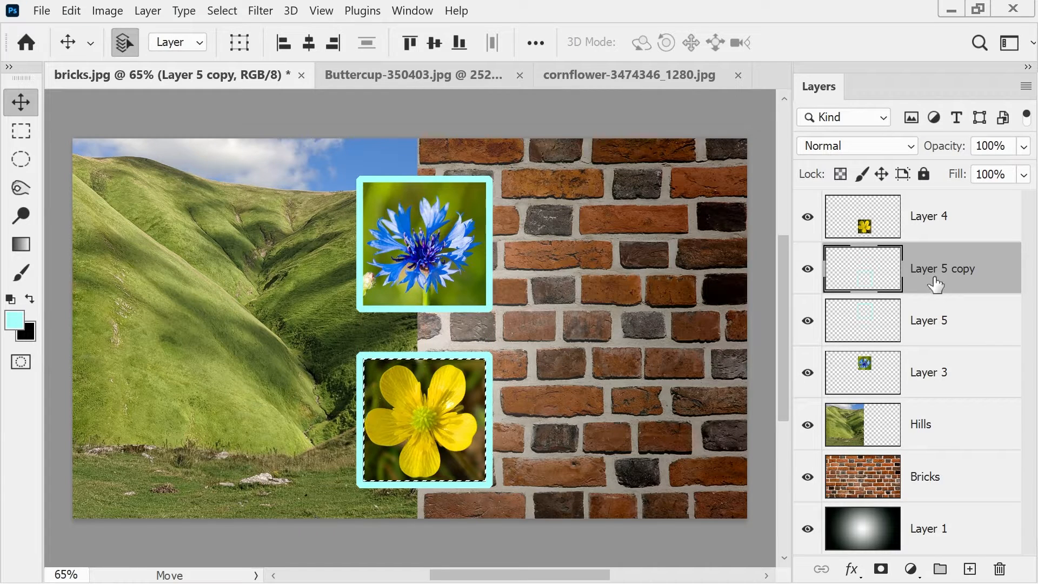
{"action": "left_click_drag", "start_coordinate": [859, 280], "coordinate": [858, 216]}
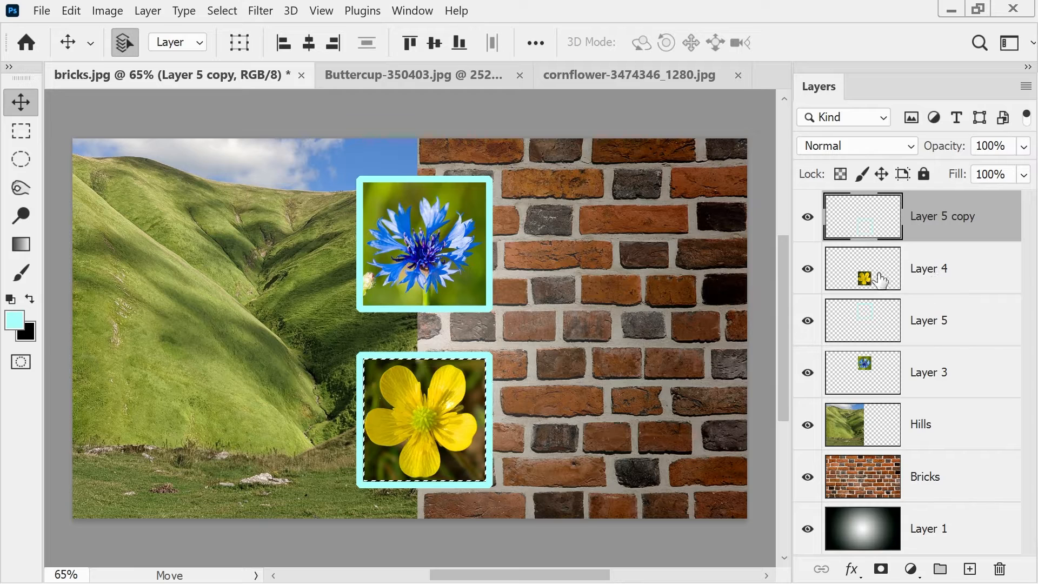
- Merge the buttercup image layer, Layer 4, with its cyan frame layer, Layer 5 copy
{"action": "left_click", "coordinate": [937, 272], "text": "shift"}
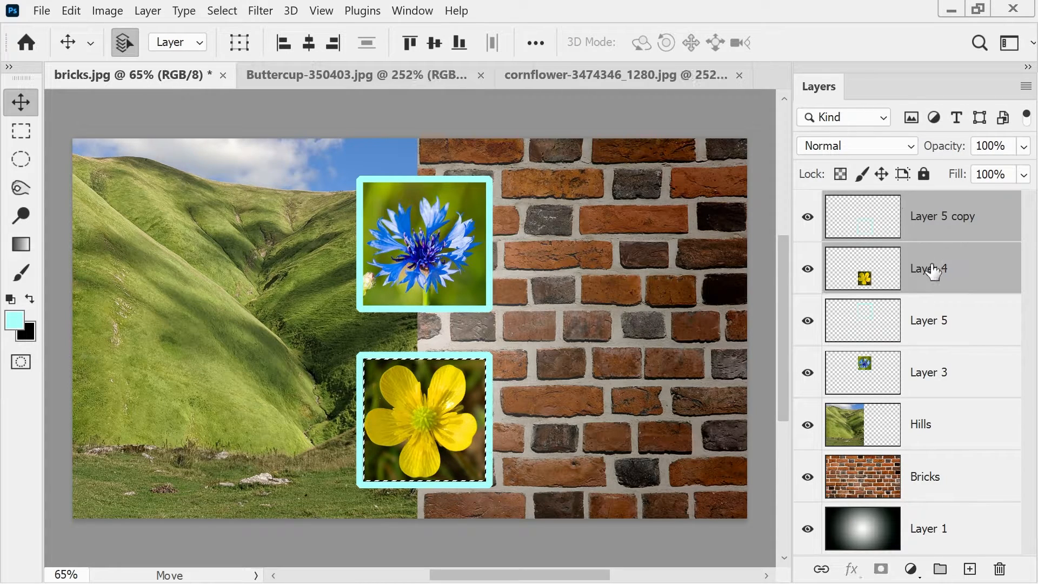
{"action": "left_click", "coordinate": [1025, 88]}
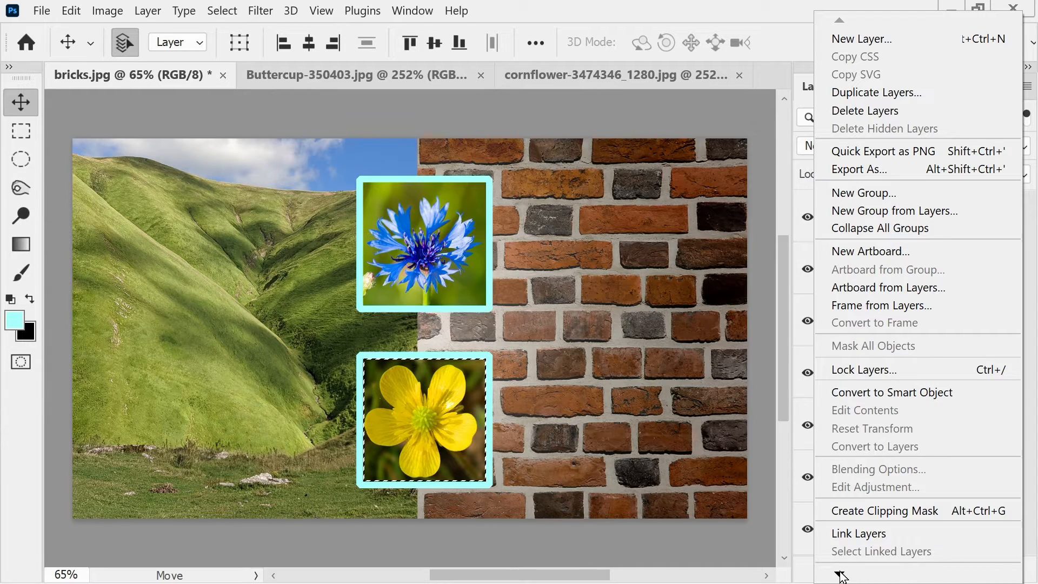
{"action": "mouse_move", "coordinate": [838, 573]}
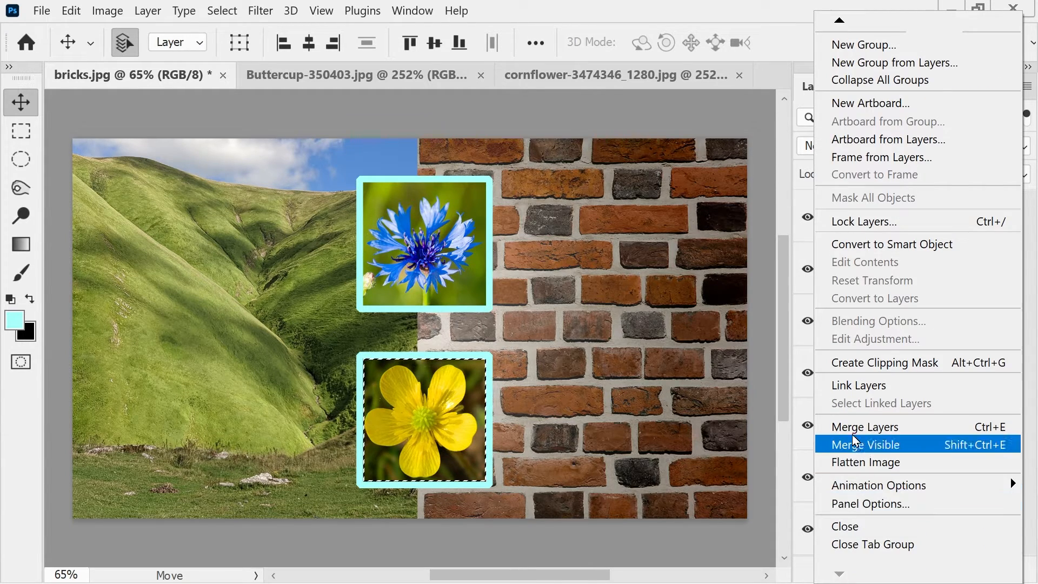
{"action": "left_click", "coordinate": [865, 427]}
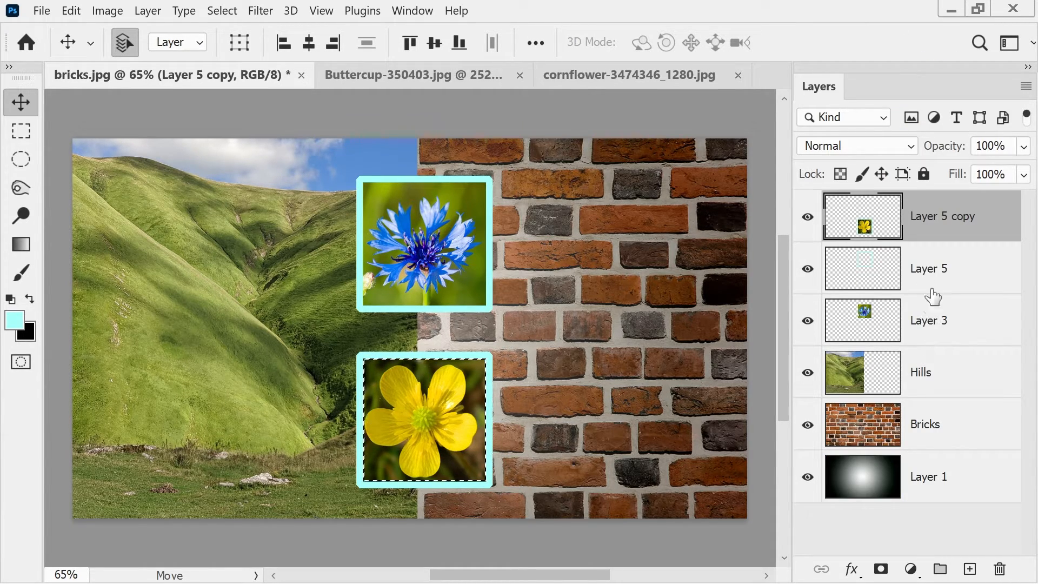
- Merge the cornflower image layer, Layer 3, with its cyan frame layer, Layer 5
{"action": "left_click", "coordinate": [929, 270]}
{"action": "left_click", "coordinate": [930, 318], "text": "shift"}
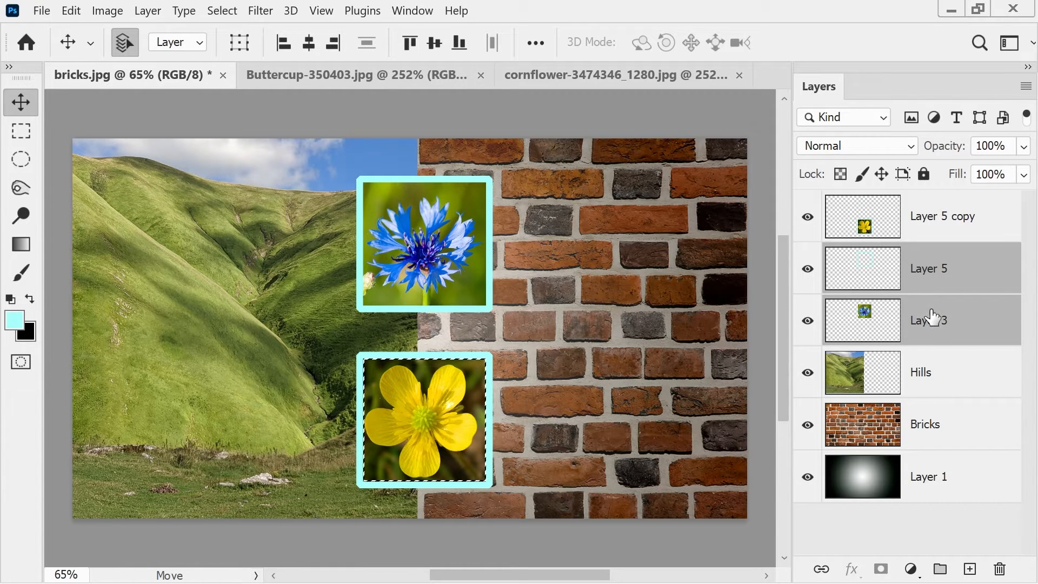
{"action": "left_click", "coordinate": [1025, 86]}
{"action": "left_click", "coordinate": [893, 424]}
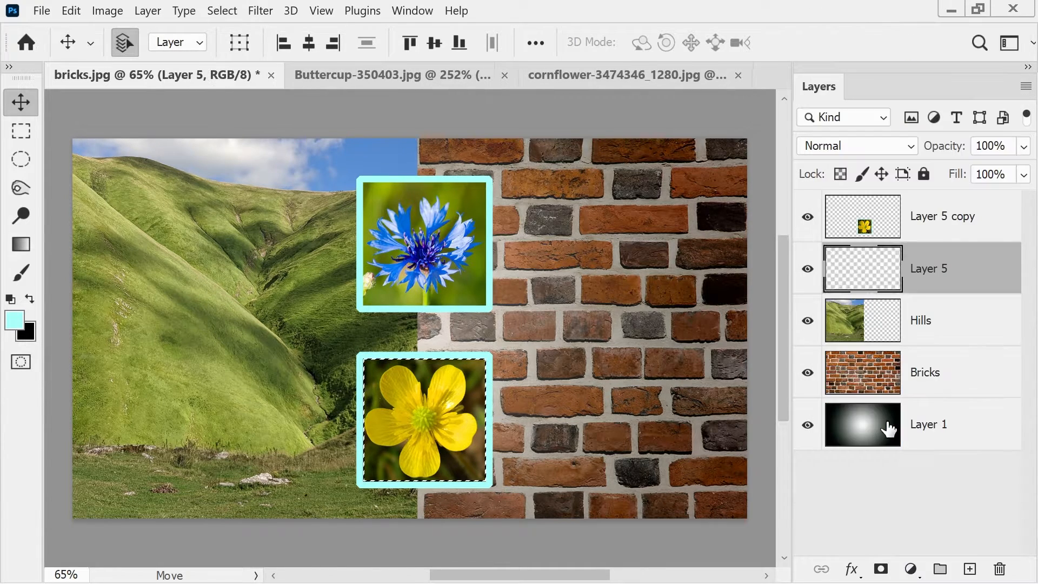
- Rename the merged cornflower layer Cornflower and the merged buttercup layer Buttercup
{"action": "double_click", "coordinate": [927, 268]}
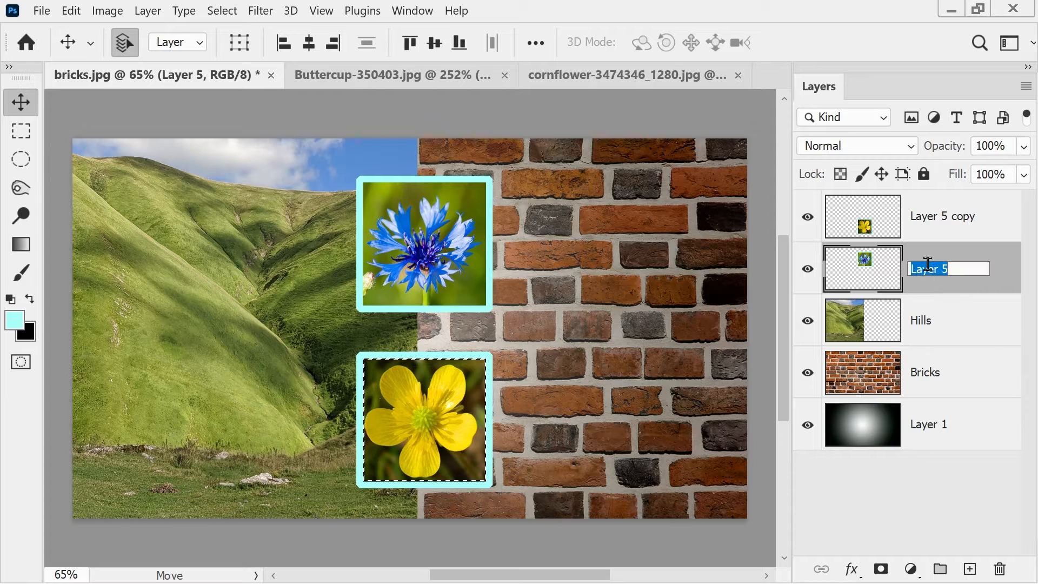
{"action": "type", "text": "Corn"}
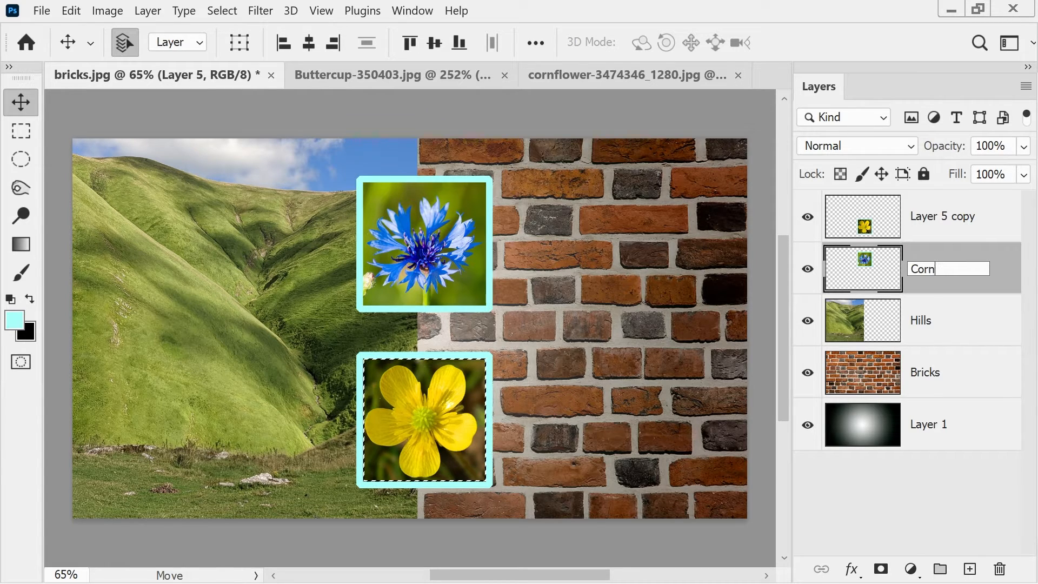
{"action": "type", "text": "flower"}
{"action": "key", "text": "Return"}
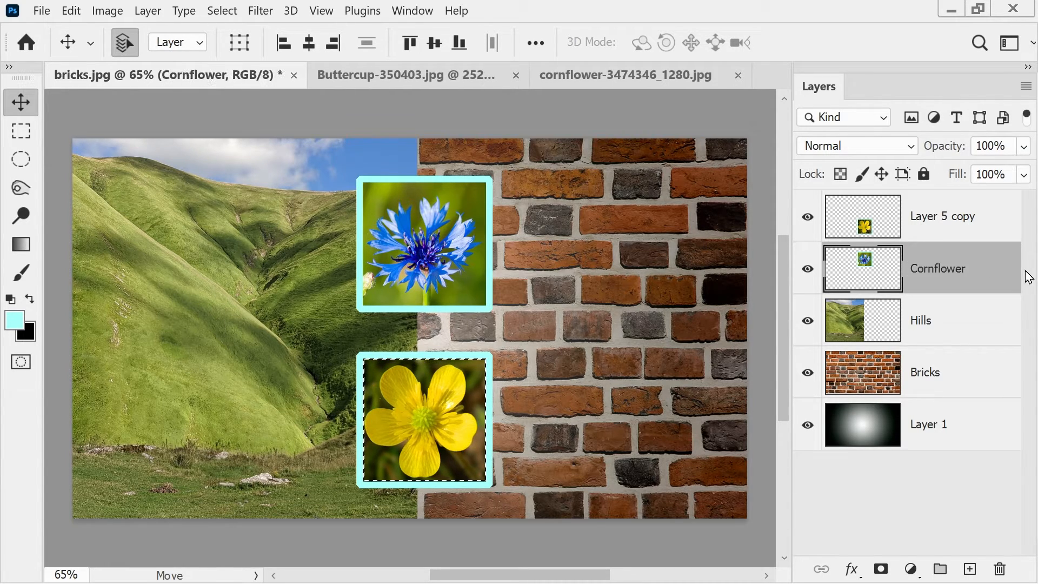
{"action": "double_click", "coordinate": [962, 216]}
{"action": "type", "text": "Buttercup"}
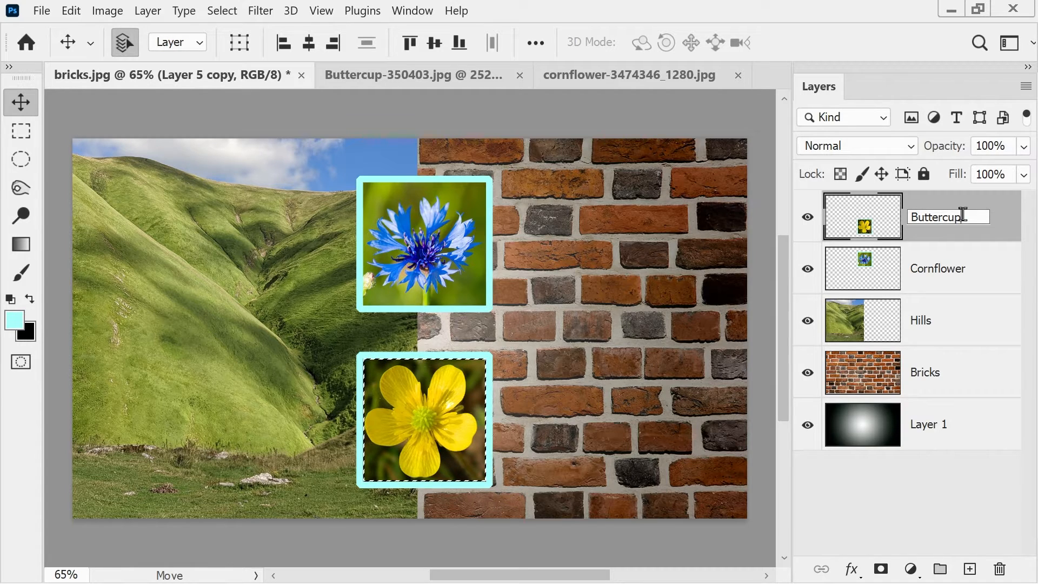
{"action": "key", "text": "Return"}
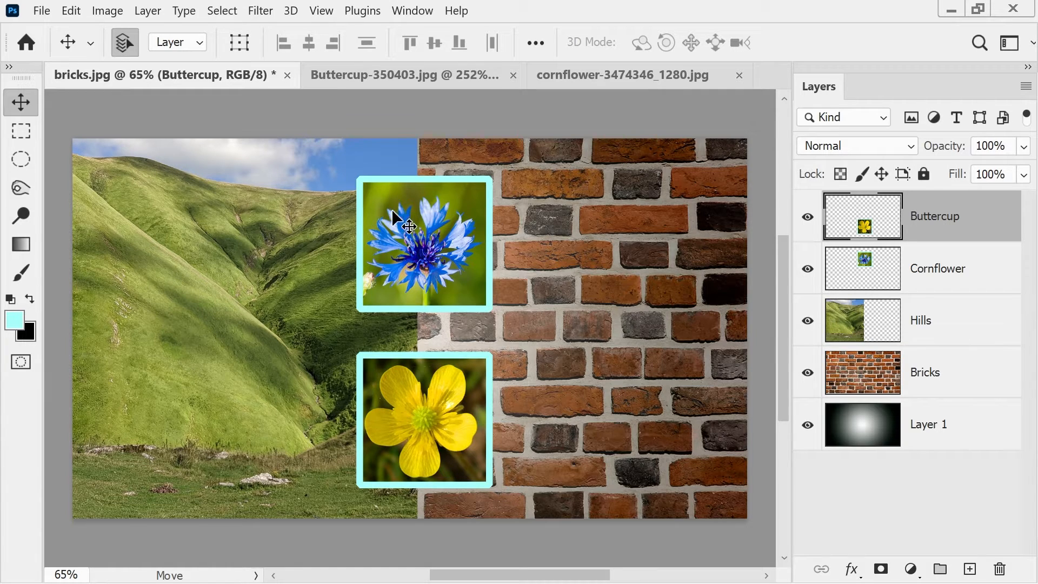
- Add an empty layer above Bricks and select a full-height vertical strip from just inside the hills' edge into the brick wall
{"action": "left_click", "coordinate": [925, 367]}
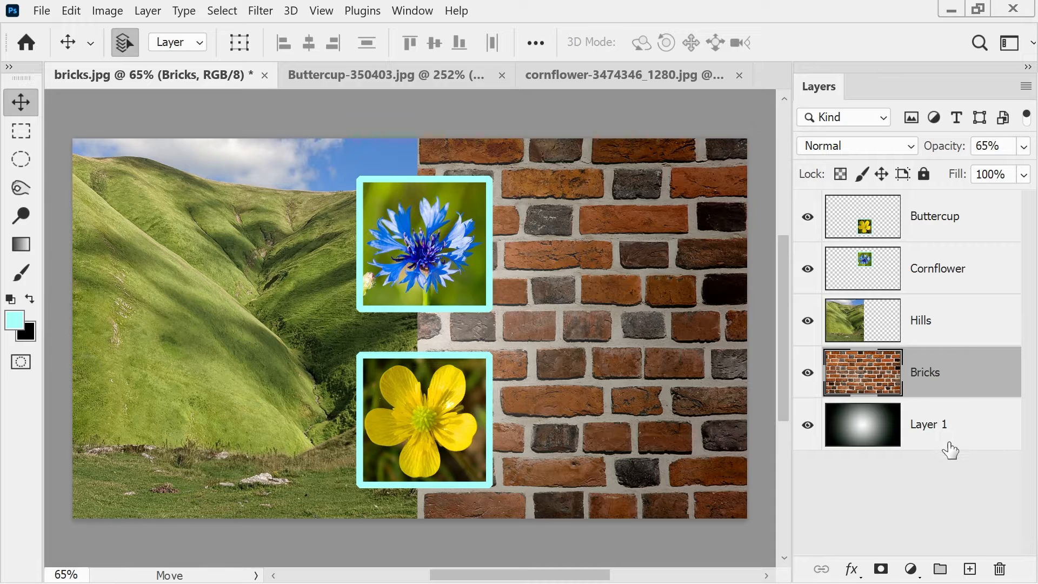
{"action": "left_click", "coordinate": [968, 569]}
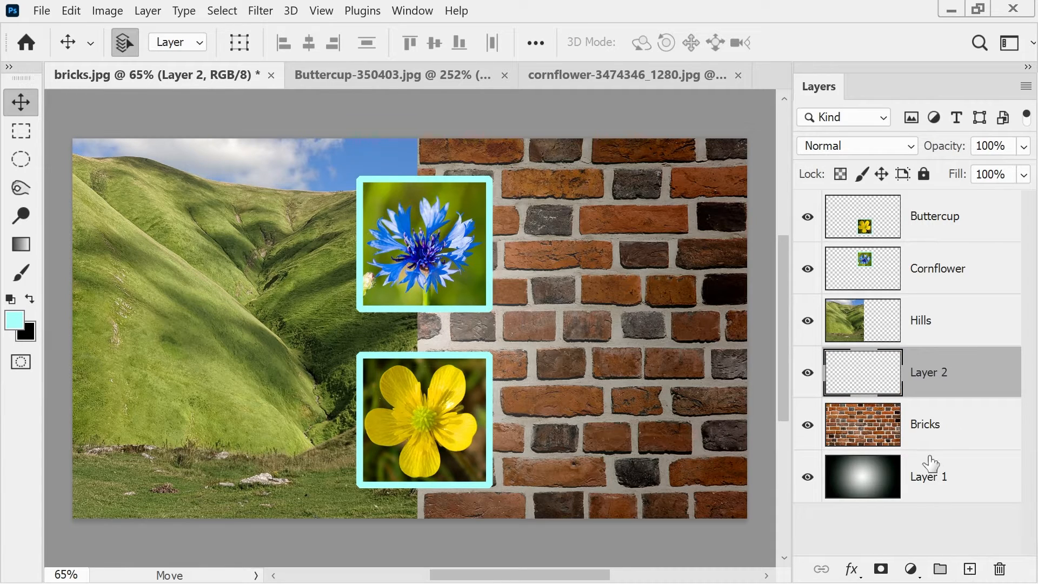
{"action": "left_click", "coordinate": [20, 131]}
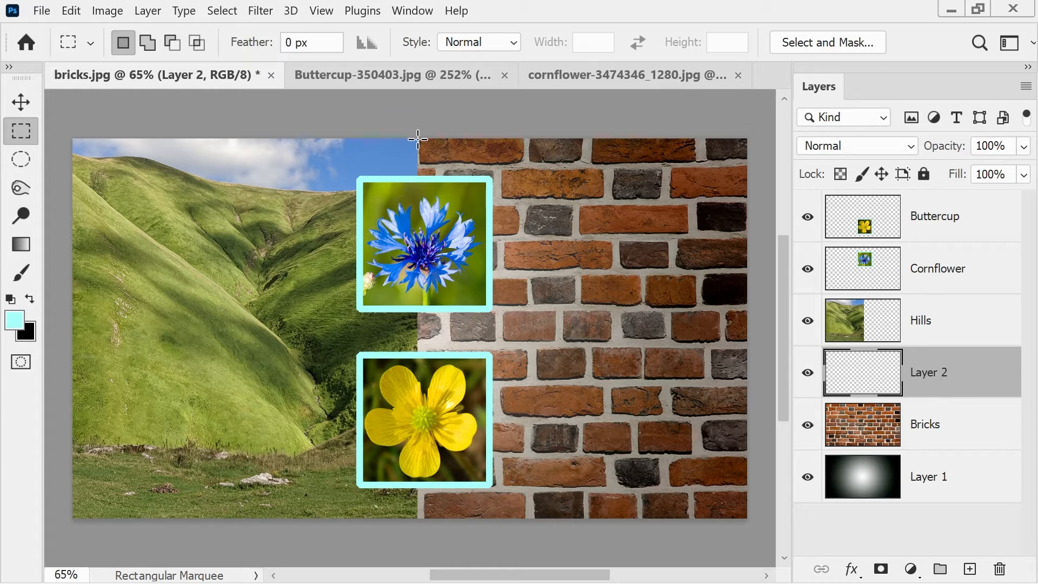
{"action": "left_click_drag", "start_coordinate": [405, 138], "coordinate": [575, 518]}
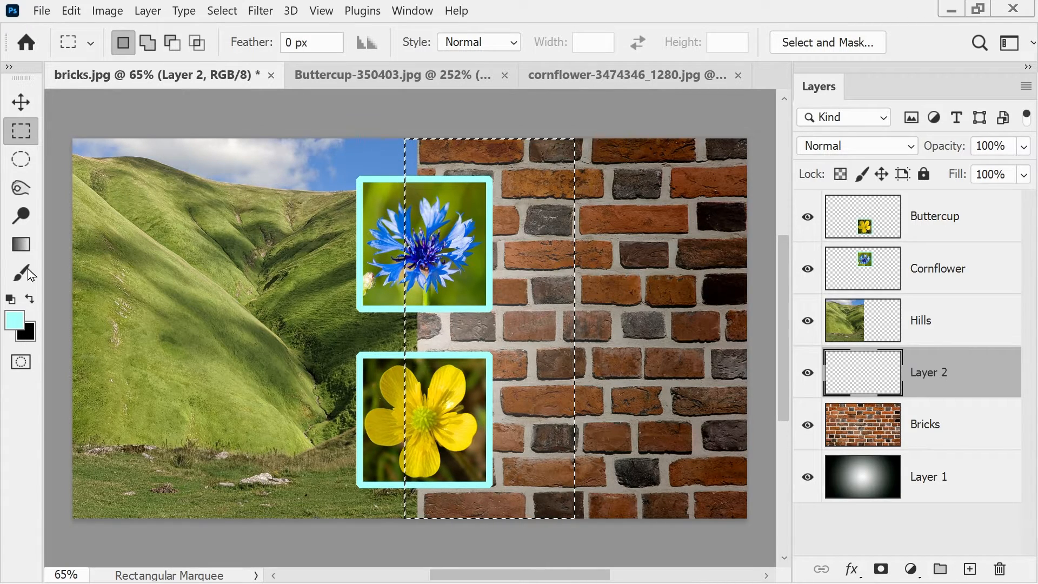
- Fill the selected strip with a horizontal linear Blue_27 gradient, cyan beside the hills and purple towards the bricks
{"action": "left_click", "coordinate": [21, 244]}
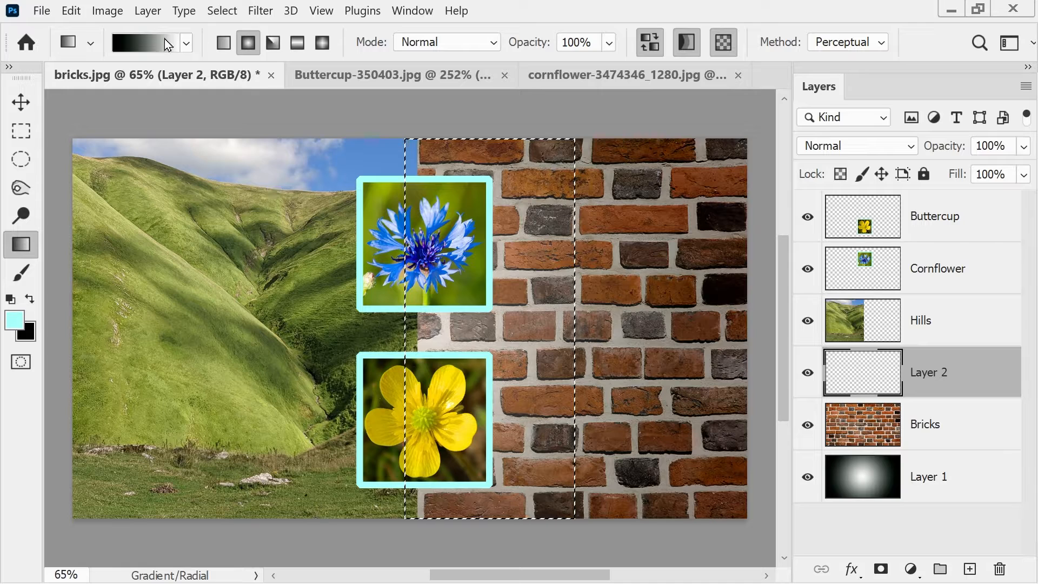
{"action": "left_click", "coordinate": [186, 44]}
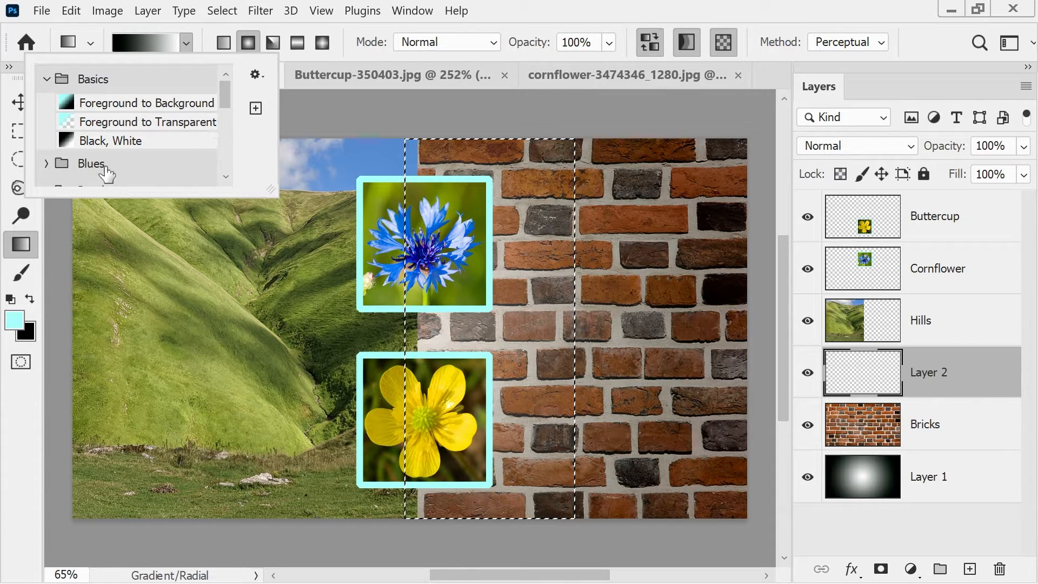
{"action": "left_click", "coordinate": [46, 164]}
{"action": "left_click_drag", "start_coordinate": [226, 85], "coordinate": [220, 138]}
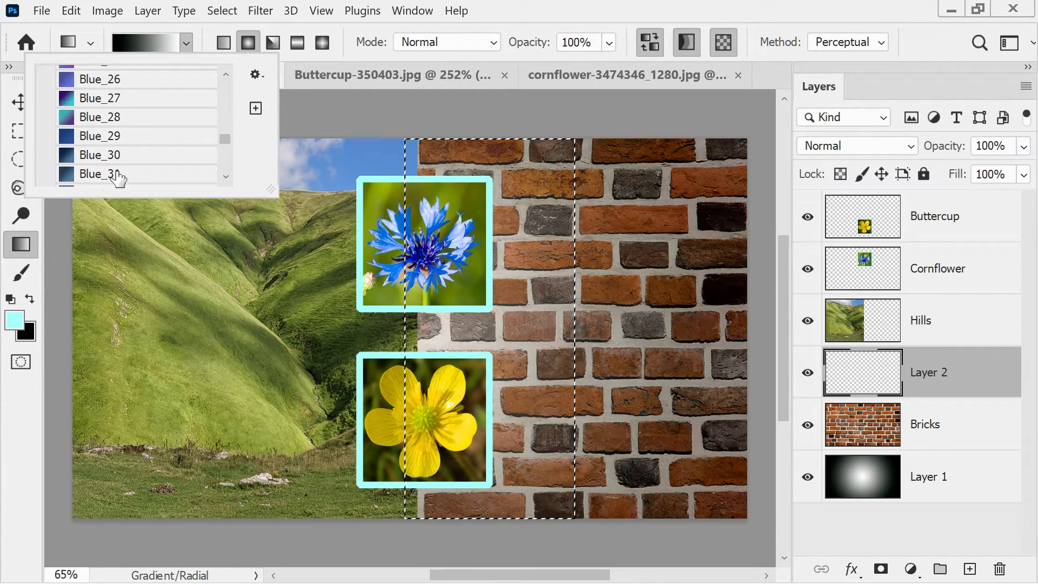
{"action": "left_click", "coordinate": [90, 99]}
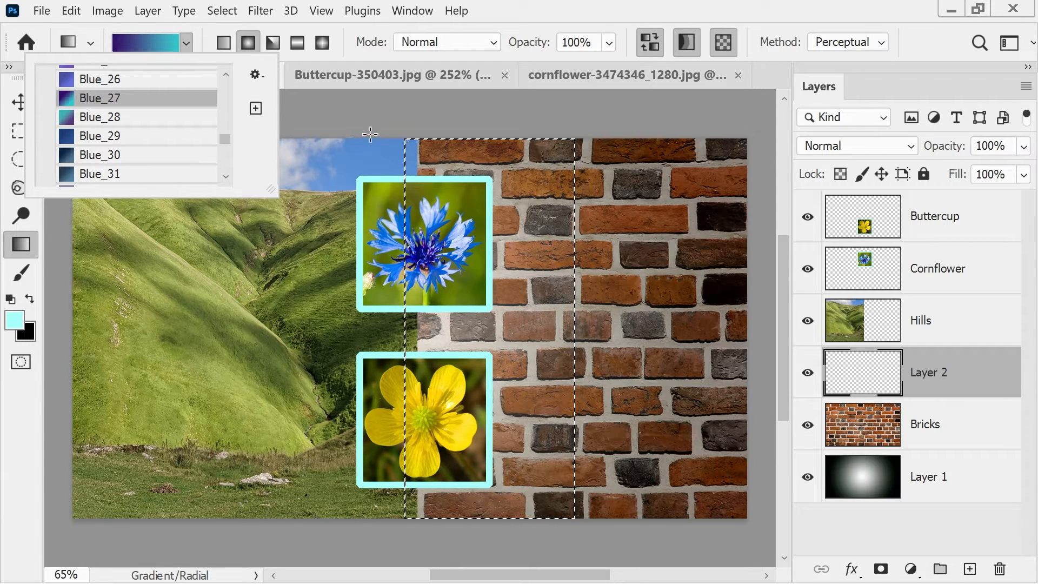
{"action": "left_click", "coordinate": [551, 8]}
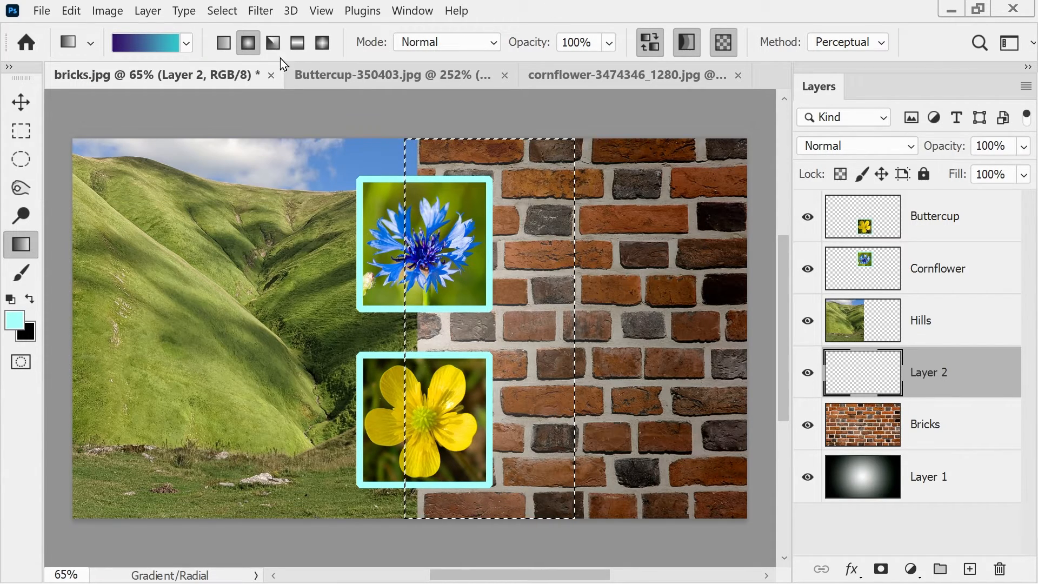
{"action": "left_click", "coordinate": [221, 45]}
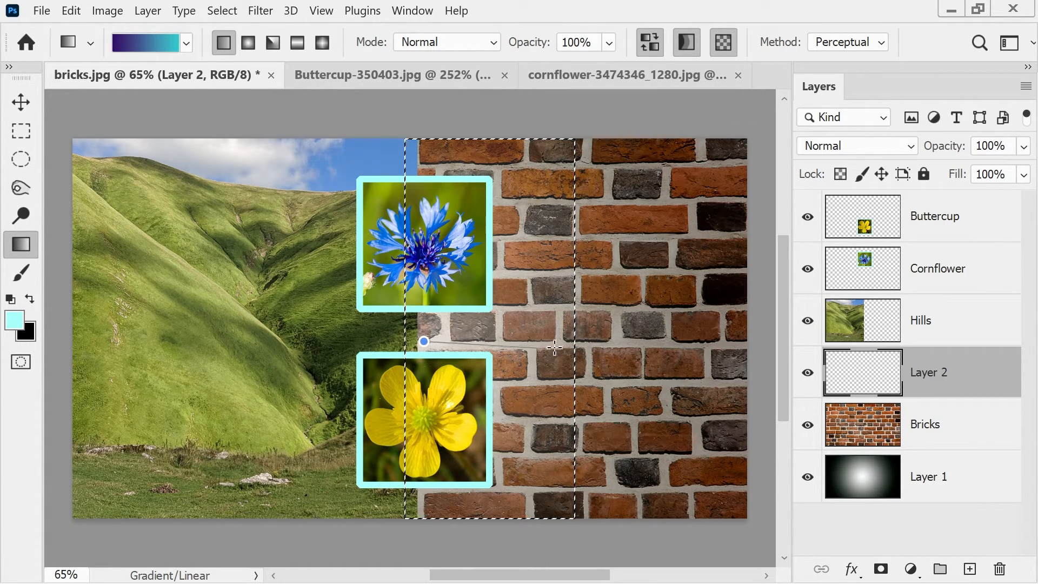
{"action": "left_click_drag", "start_coordinate": [550, 343], "coordinate": [548, 344]}
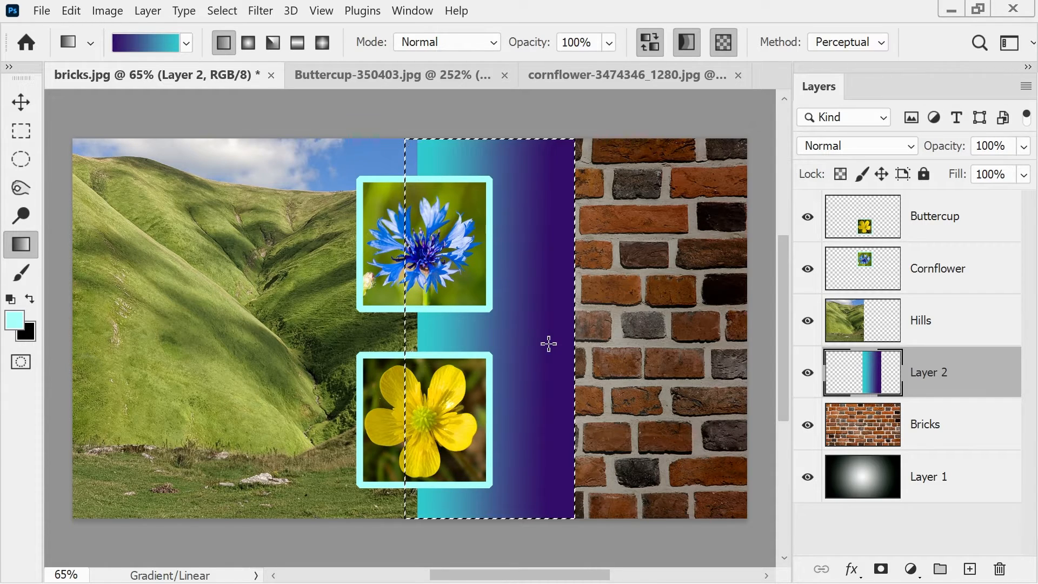
- Lower the opacity of the gradient strip layer, Layer 2, to 40%
{"action": "left_click", "coordinate": [1028, 141]}
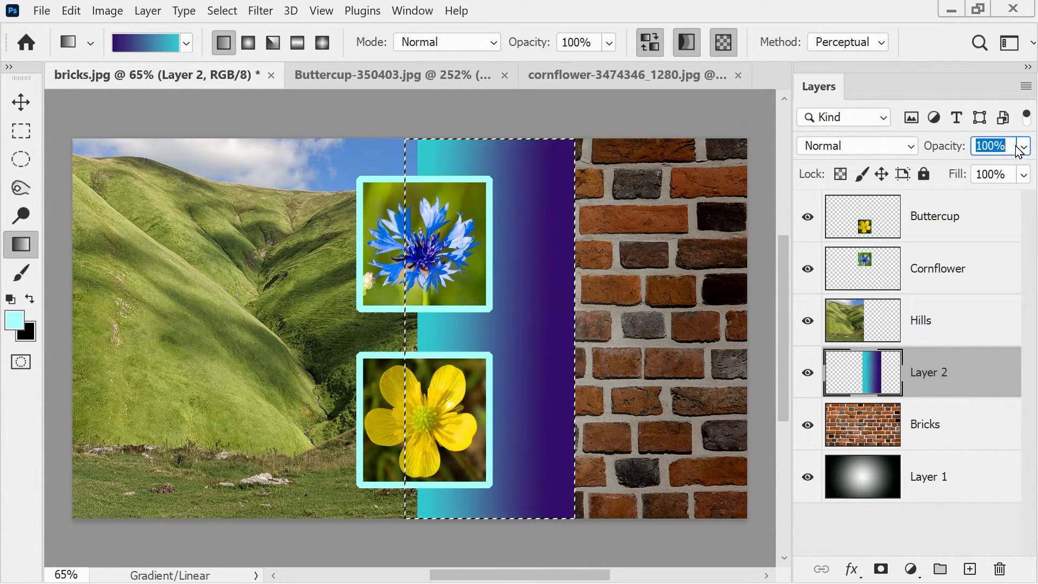
{"action": "left_click", "coordinate": [1022, 146]}
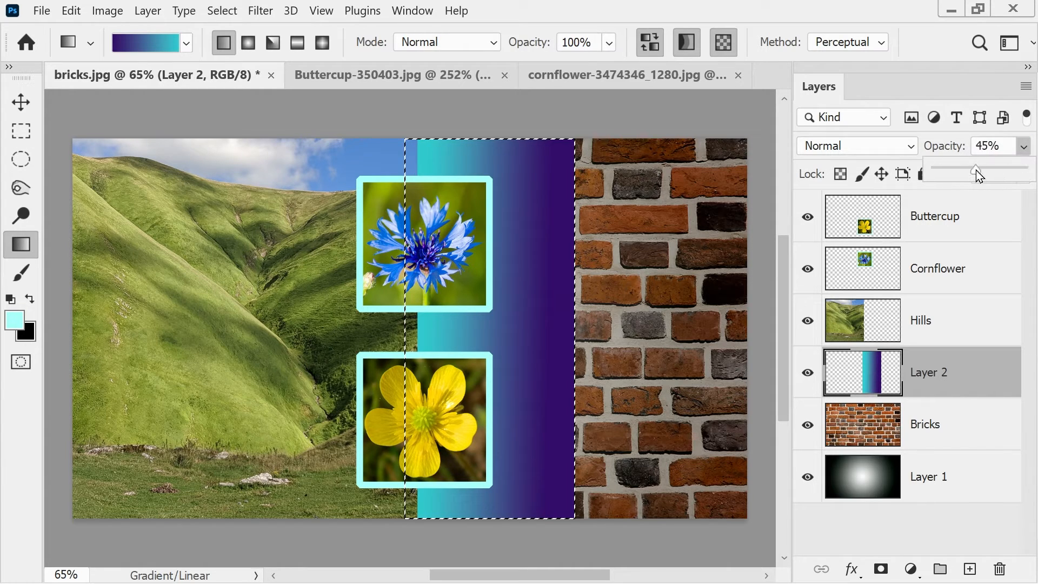
{"action": "left_click", "coordinate": [937, 419]}
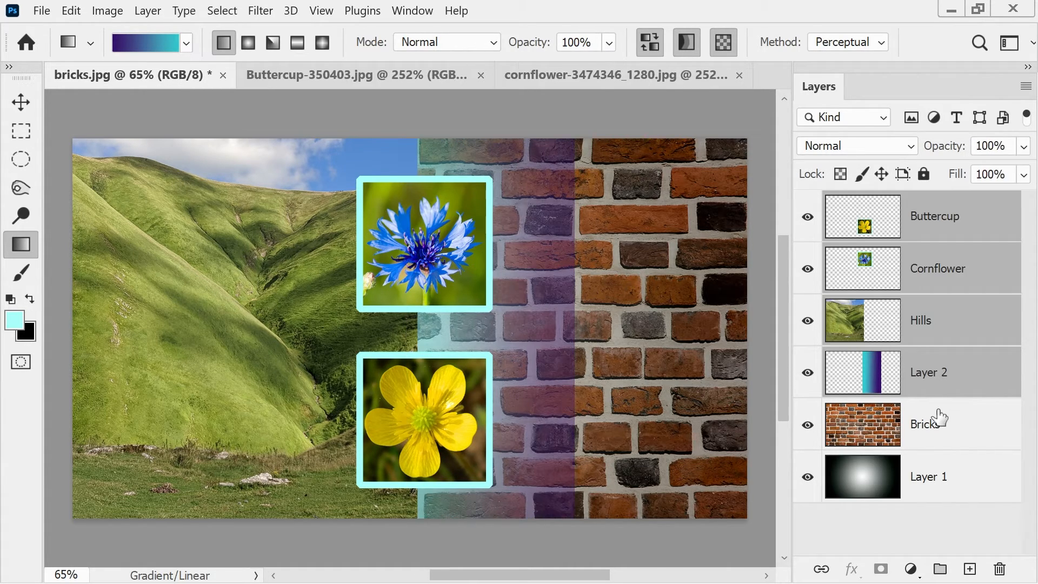
- Group the Buttercup and Cornflower layers, name the group Flowers, and expand it to check its contents before collapsing it again
{"action": "left_click", "coordinate": [966, 239]}
{"action": "left_click", "coordinate": [949, 285], "text": "shift"}
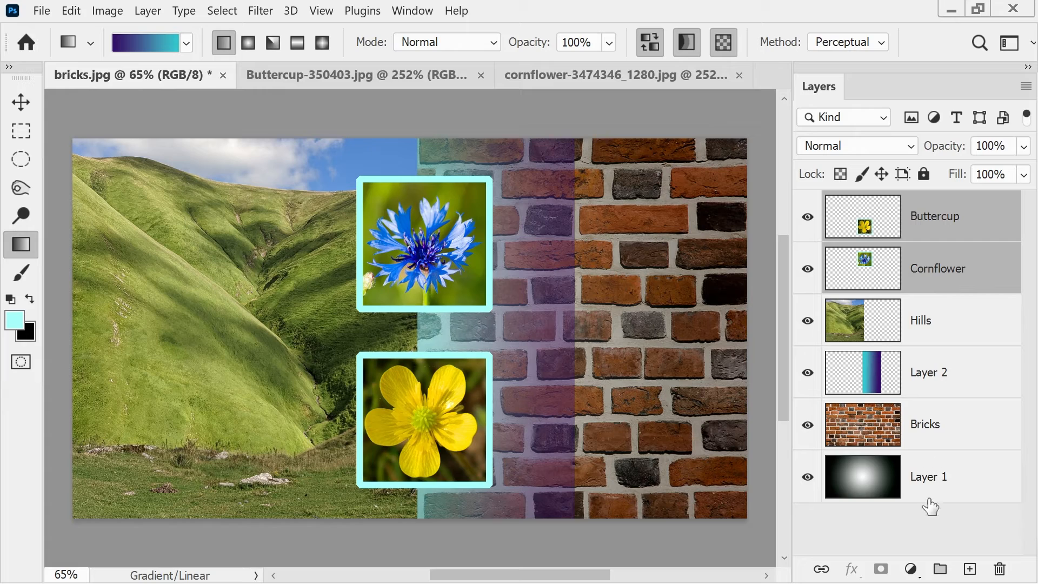
{"action": "left_click", "coordinate": [940, 571]}
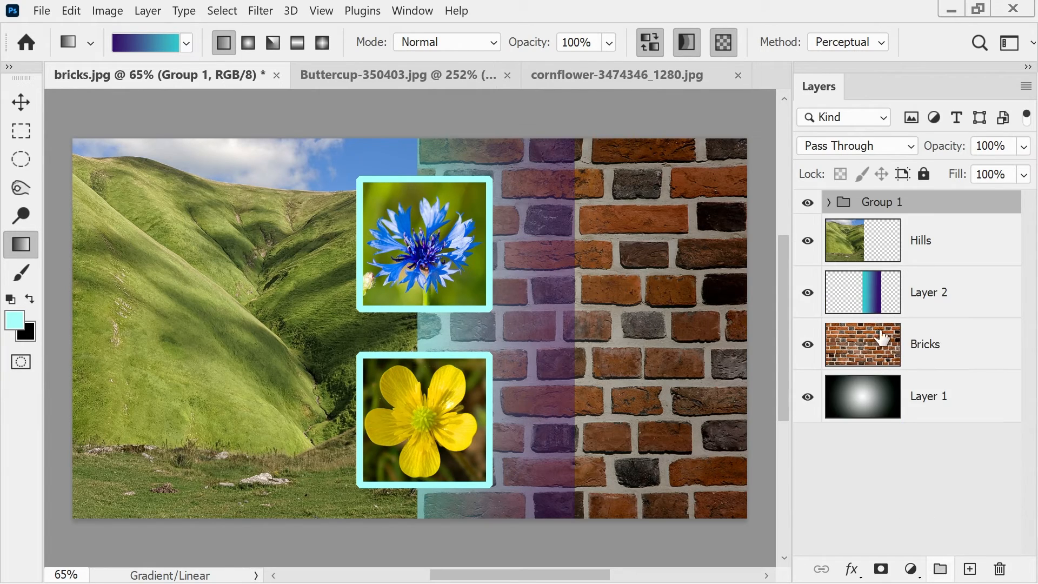
{"action": "double_click", "coordinate": [881, 203]}
{"action": "type", "text": "Flowe"}
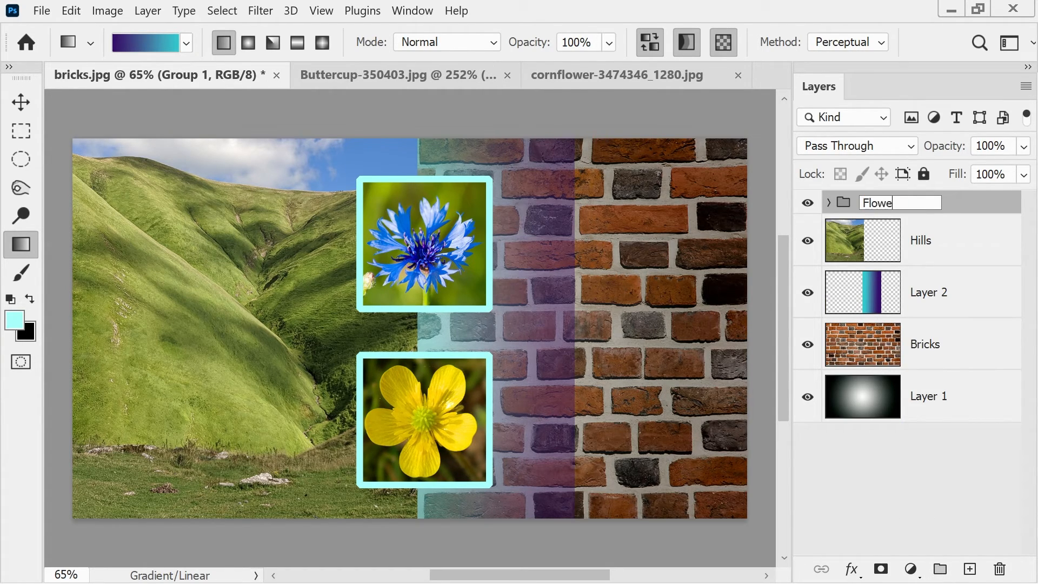
{"action": "type", "text": "rs"}
{"action": "key", "text": "Return"}
{"action": "left_click", "coordinate": [829, 205]}
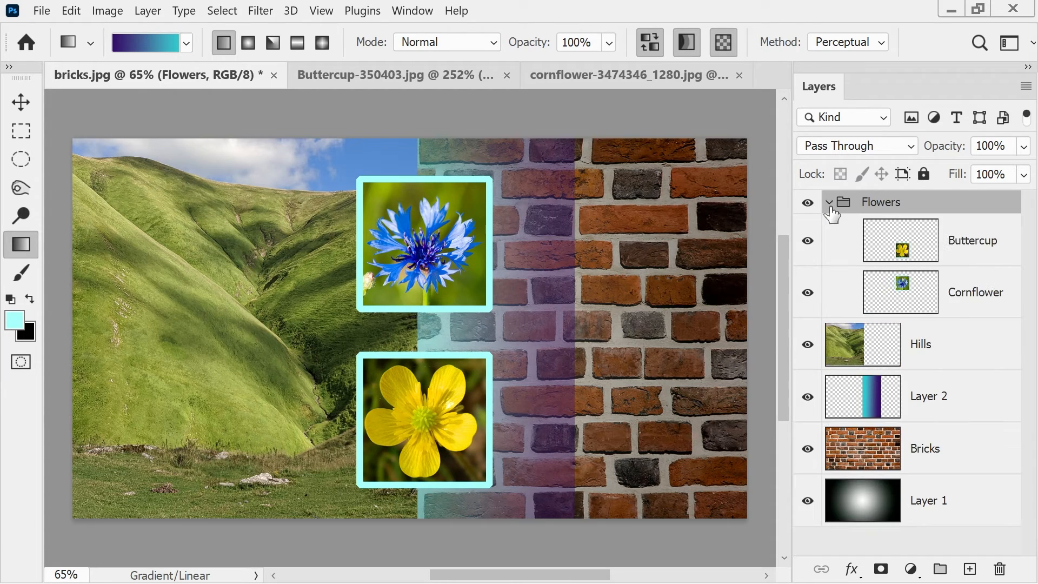
{"action": "left_click", "coordinate": [829, 204]}
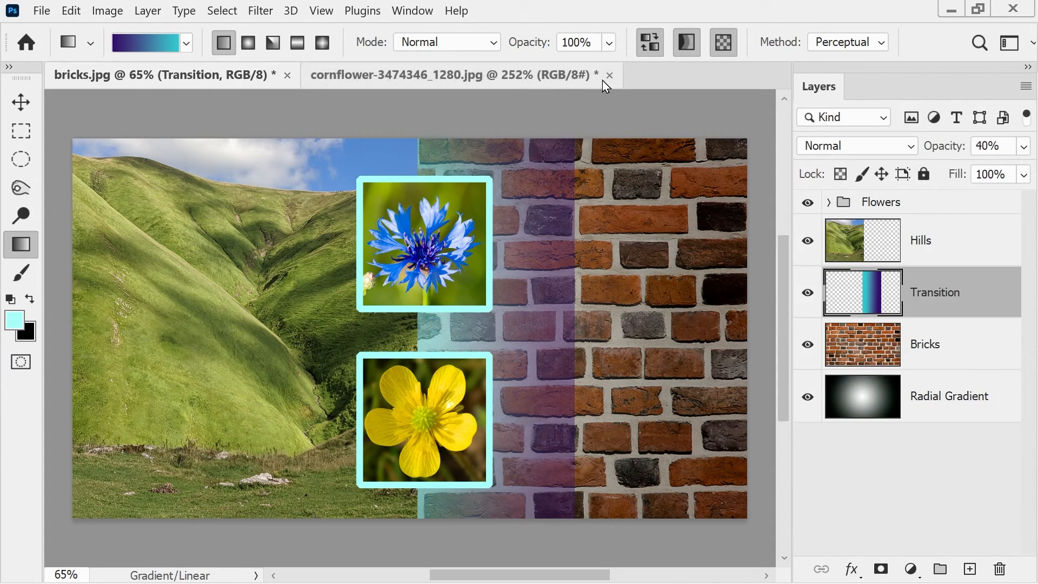
- Close the cornflower-3474346_1280.jpg document without saving its changes
{"action": "left_click", "coordinate": [609, 75]}
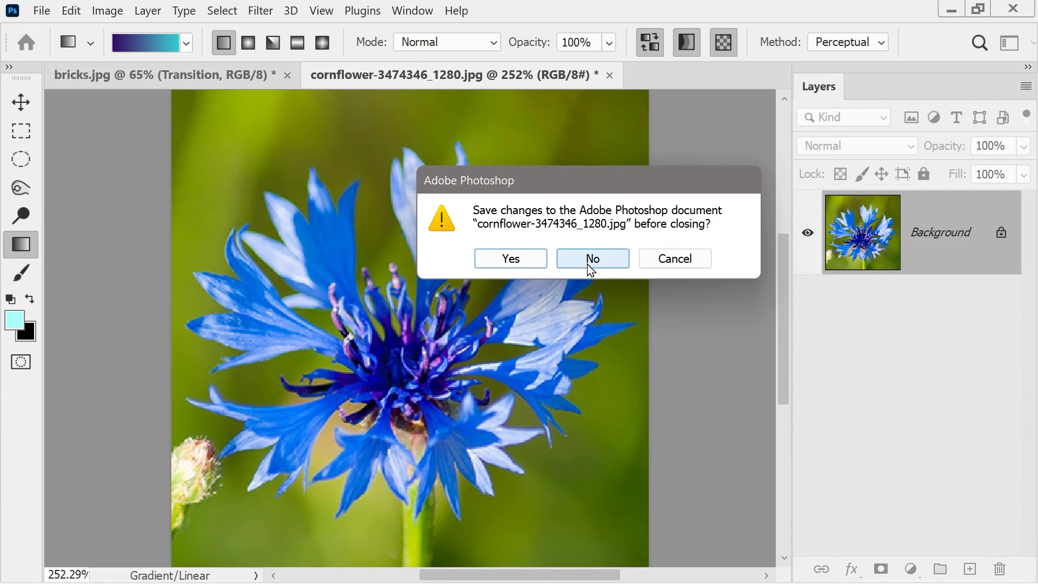
{"action": "left_click", "coordinate": [591, 261]}
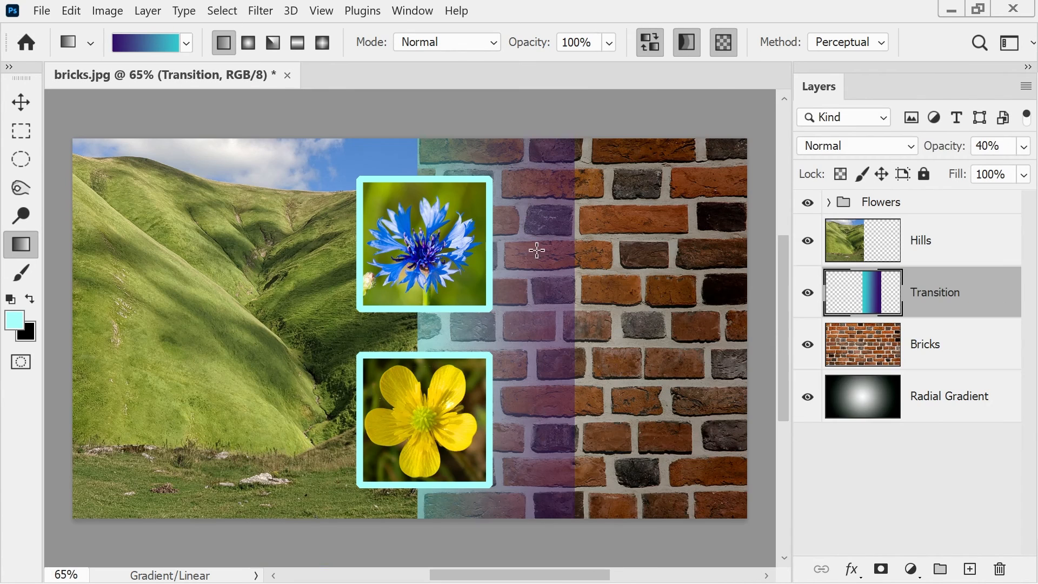